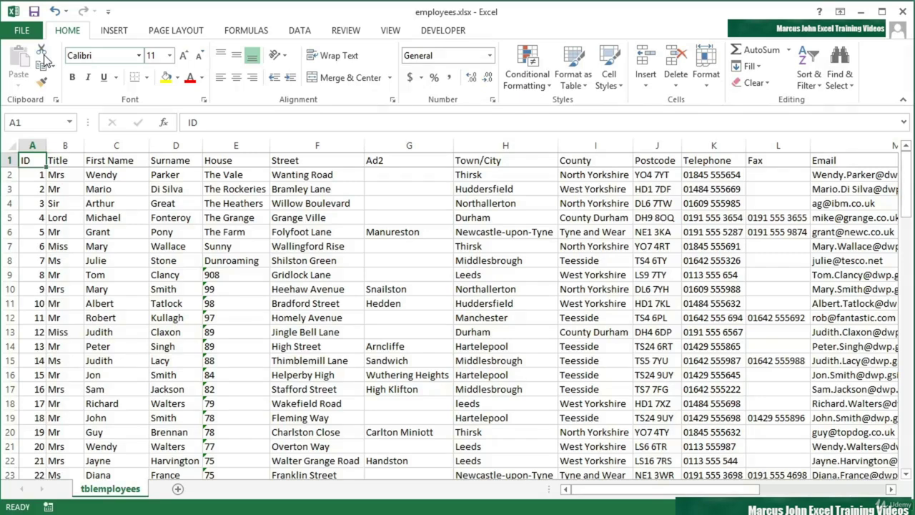
Step: Preview how the employees worksheet prints with its current settings and return to the sheet
{"action": "left_click", "coordinate": [26, 31]}
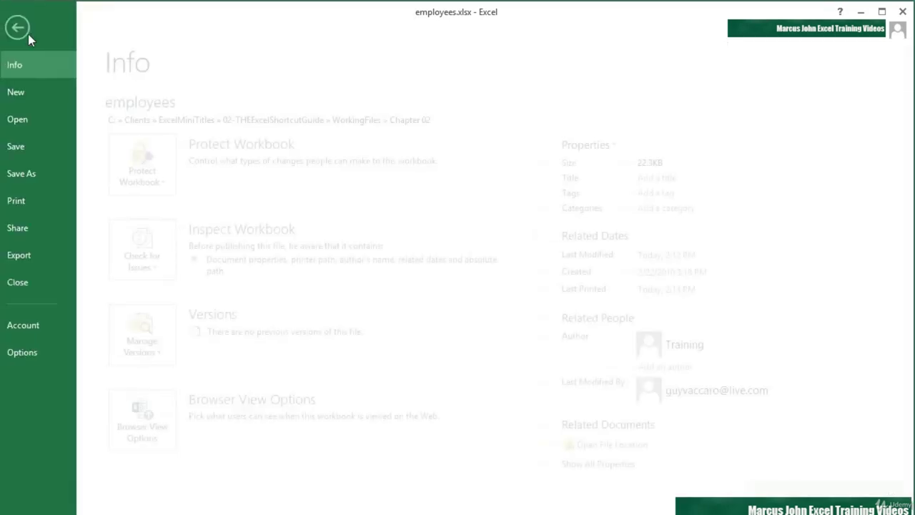
{"action": "left_click", "coordinate": [44, 206]}
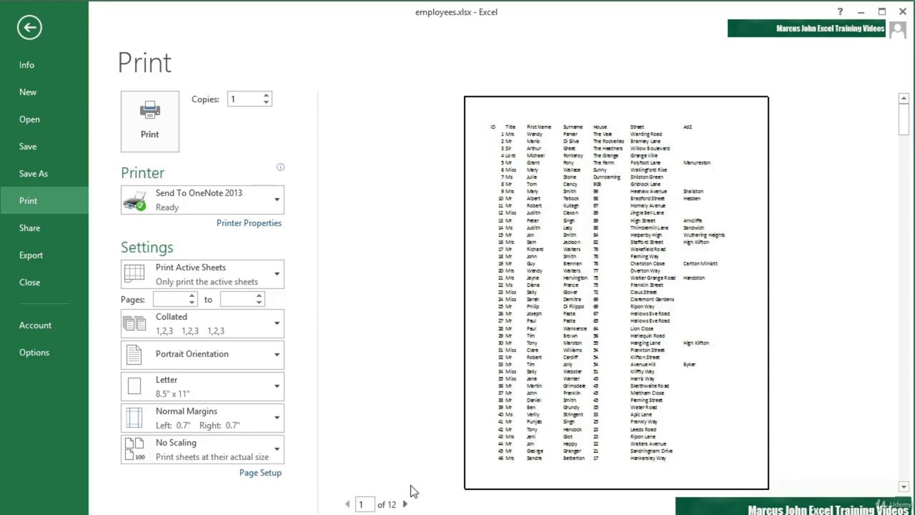
{"action": "key", "text": "Escape"}
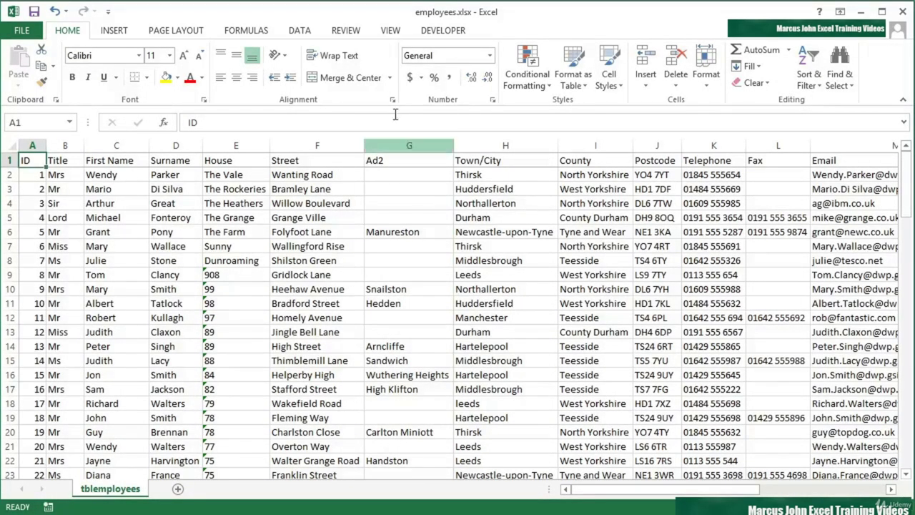
Step: Switch the worksheet to Page Break Preview and examine how the employee data is divided into pages
{"action": "left_click", "coordinate": [391, 31]}
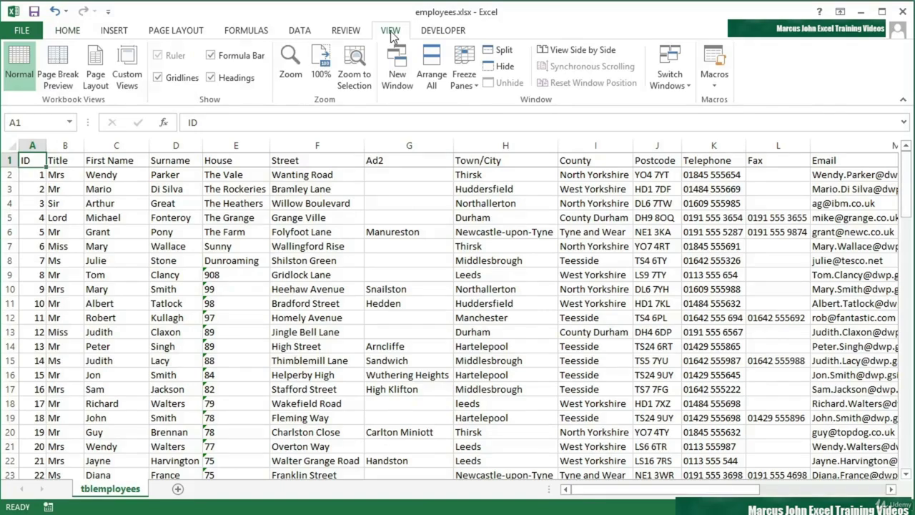
{"action": "left_click", "coordinate": [72, 75]}
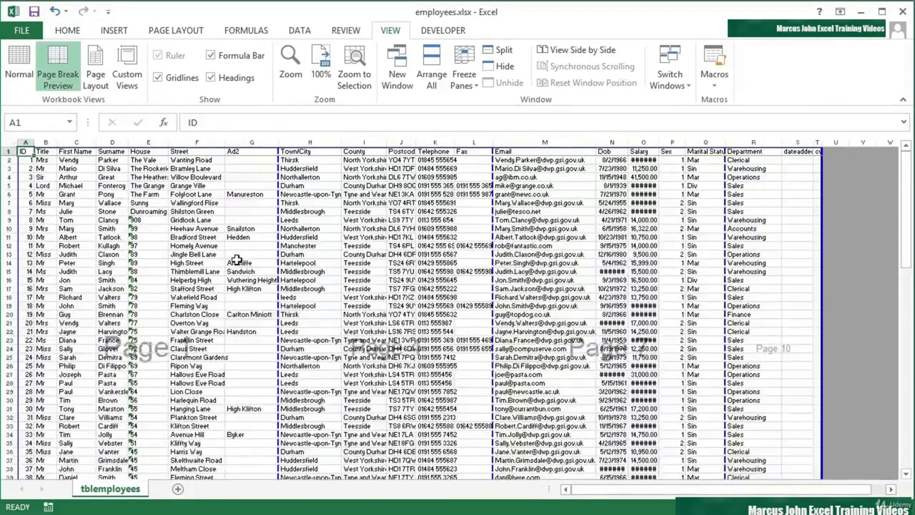
{"action": "scroll", "coordinate": [236, 259], "scroll_direction": "down", "scroll_amount": 12}
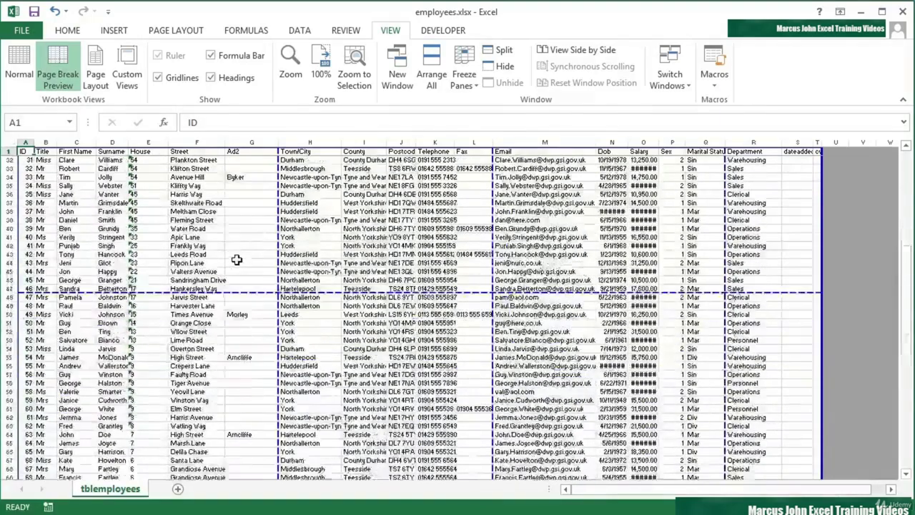
{"action": "scroll", "coordinate": [236, 259], "scroll_direction": "down", "scroll_amount": 5}
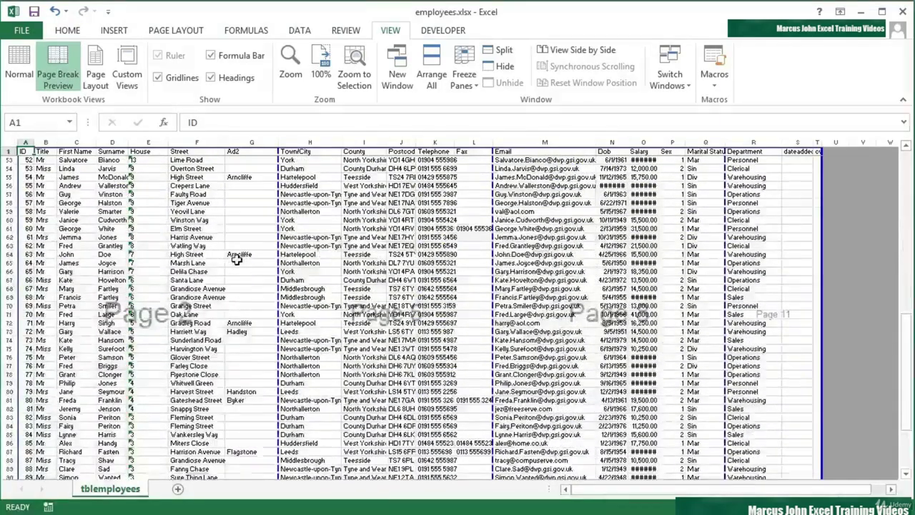
{"action": "scroll", "coordinate": [236, 259], "scroll_direction": "down", "scroll_amount": 6}
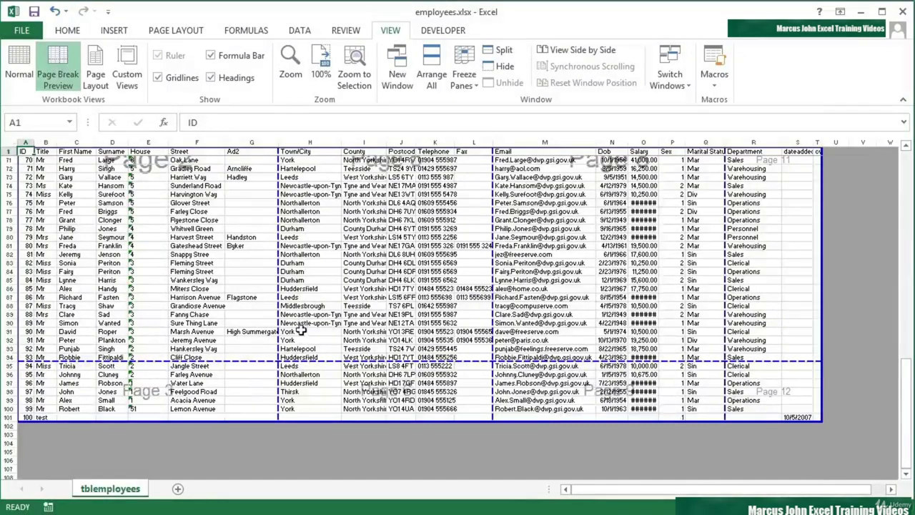
{"action": "scroll", "coordinate": [766, 335], "scroll_direction": "up", "scroll_amount": 7}
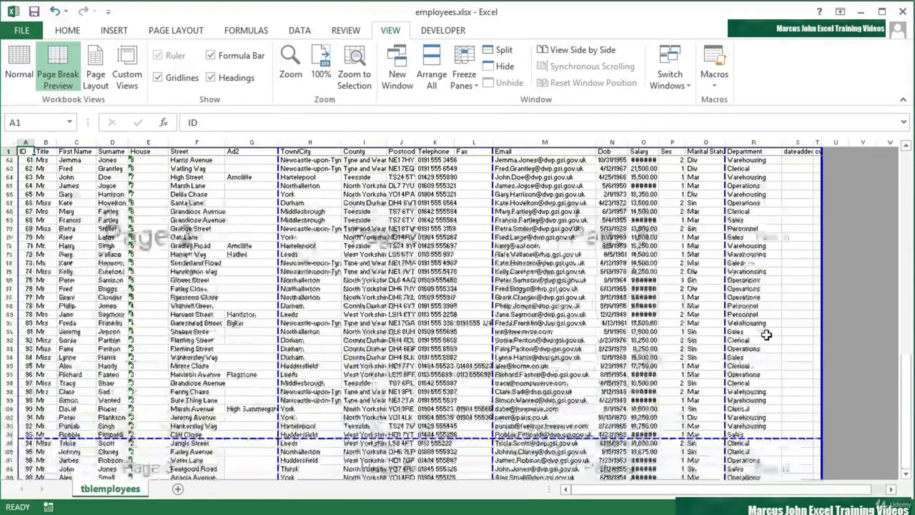
{"action": "scroll", "coordinate": [774, 351], "scroll_direction": "up", "scroll_amount": 16}
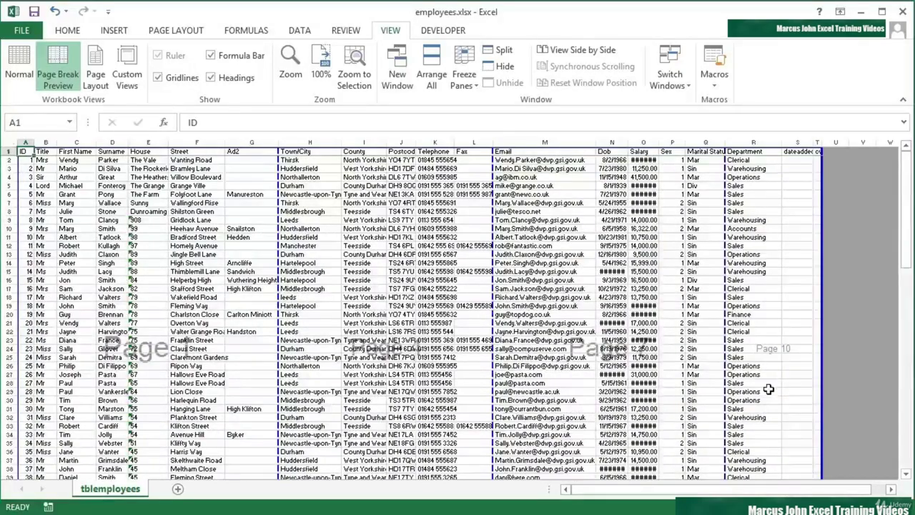
{"action": "scroll", "coordinate": [767, 386], "scroll_direction": "down", "scroll_amount": 8}
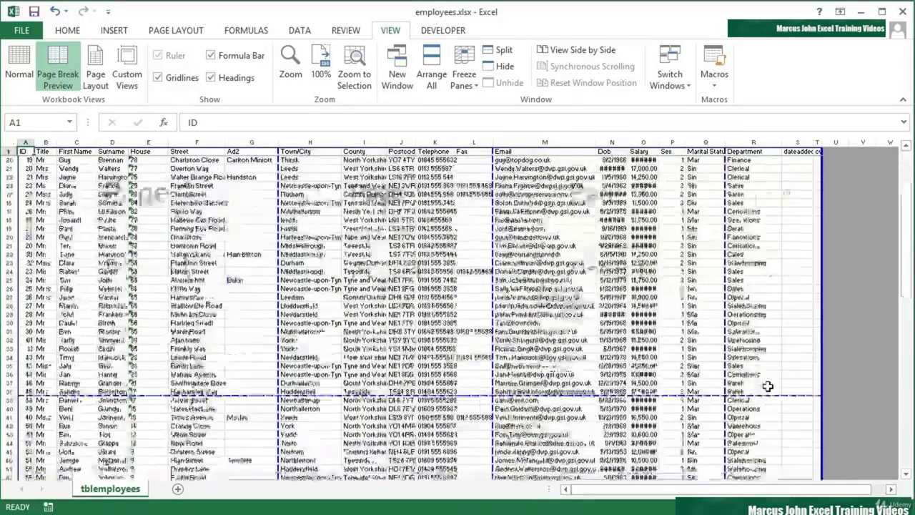
{"action": "scroll", "coordinate": [765, 381], "scroll_direction": "down", "scroll_amount": 16}
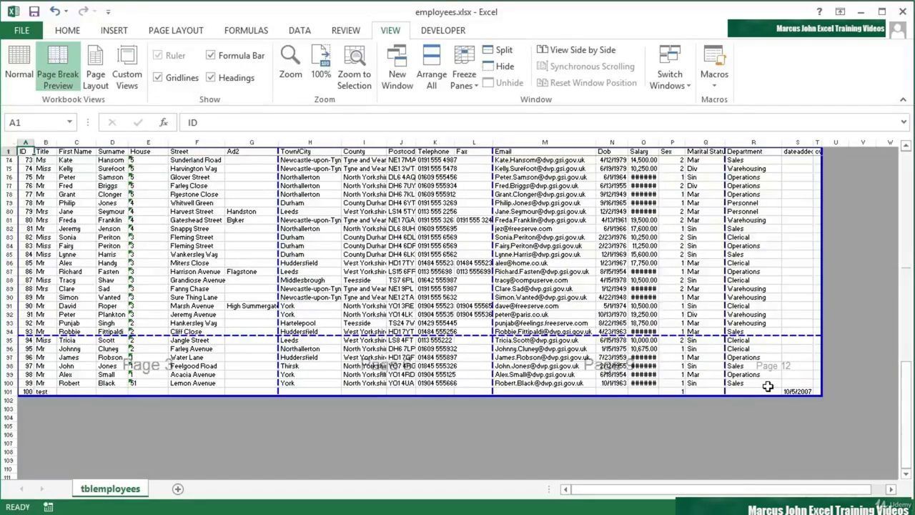
{"action": "scroll", "coordinate": [768, 385], "scroll_direction": "up", "scroll_amount": 20}
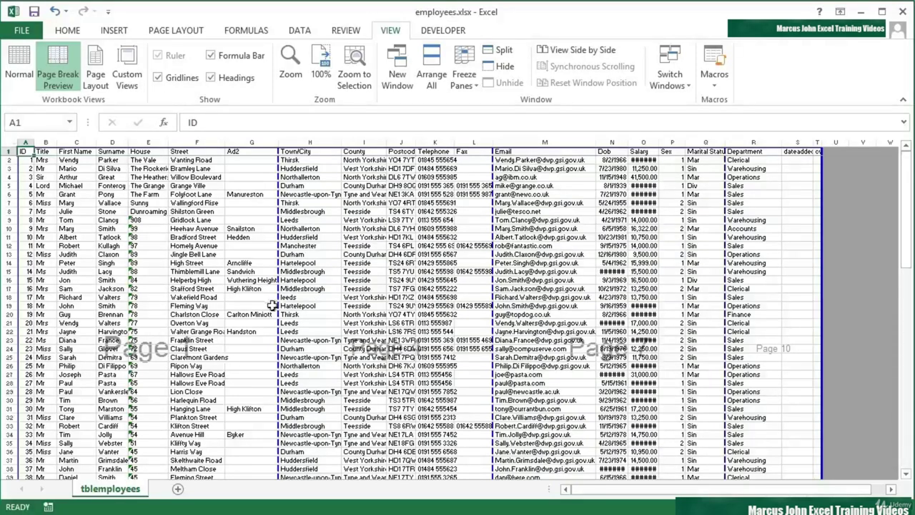
Step: Move the page breaks so page one ends after Town/City, the remaining columns share one page, and all rows fit without a horizontal break
{"action": "left_click_drag", "start_coordinate": [277, 300], "coordinate": [336, 306]}
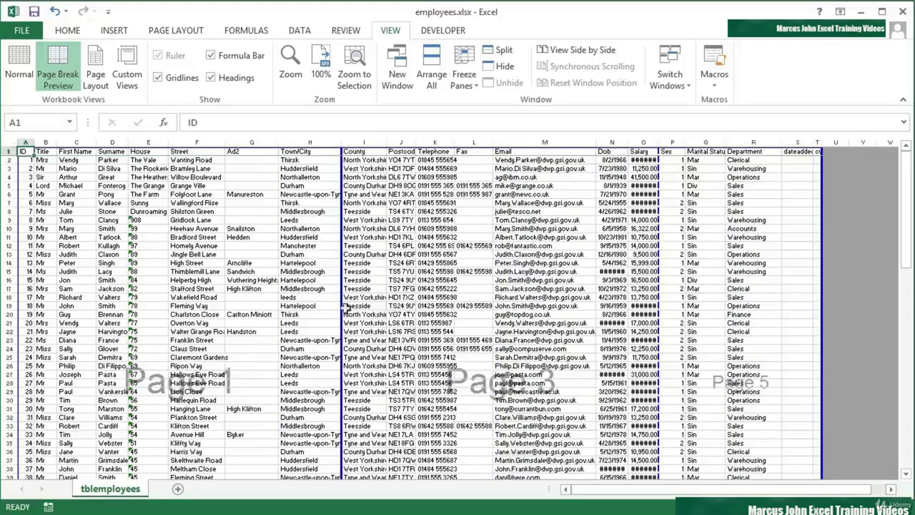
{"action": "left_click_drag", "start_coordinate": [656, 345], "coordinate": [814, 347]}
{"action": "scroll", "coordinate": [493, 325], "scroll_direction": "down", "scroll_amount": 16}
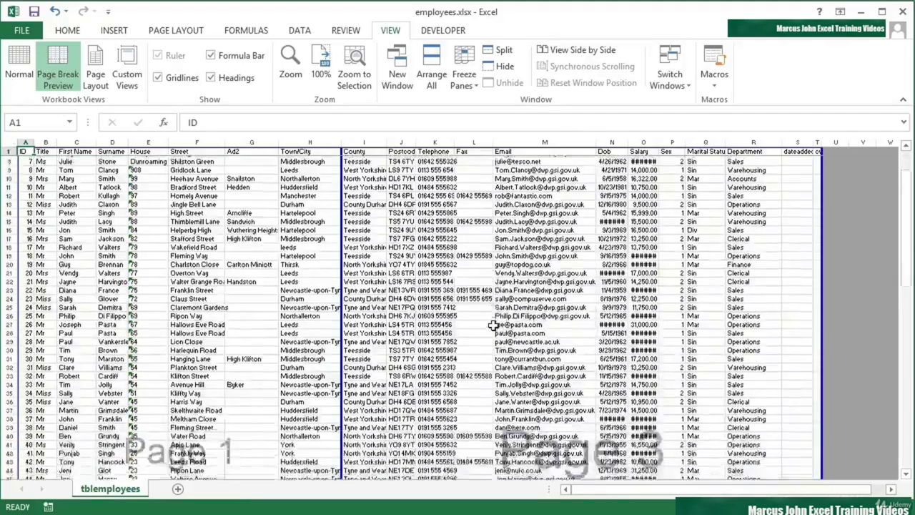
{"action": "scroll", "coordinate": [493, 325], "scroll_direction": "down", "scroll_amount": 9}
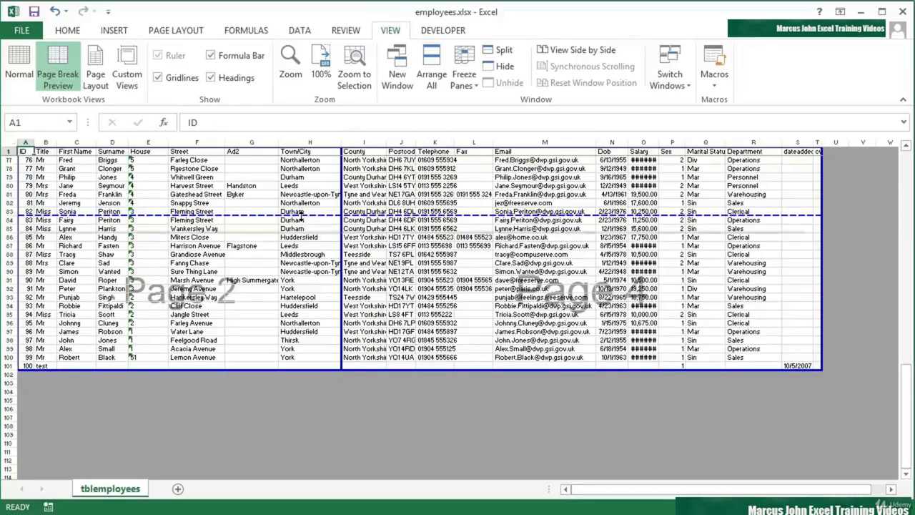
{"action": "left_click_drag", "start_coordinate": [304, 306], "coordinate": [306, 363]}
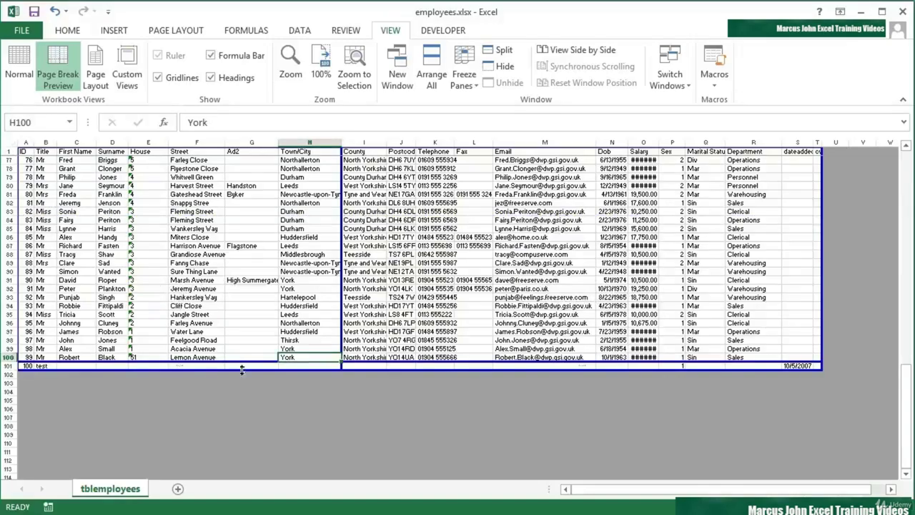
Step: Check the adjusted page areas and view both pages in the print preview, then return to the worksheet
{"action": "scroll", "coordinate": [243, 372], "scroll_direction": "up", "scroll_amount": 4}
{"action": "scroll", "coordinate": [243, 372], "scroll_direction": "up", "scroll_amount": 20}
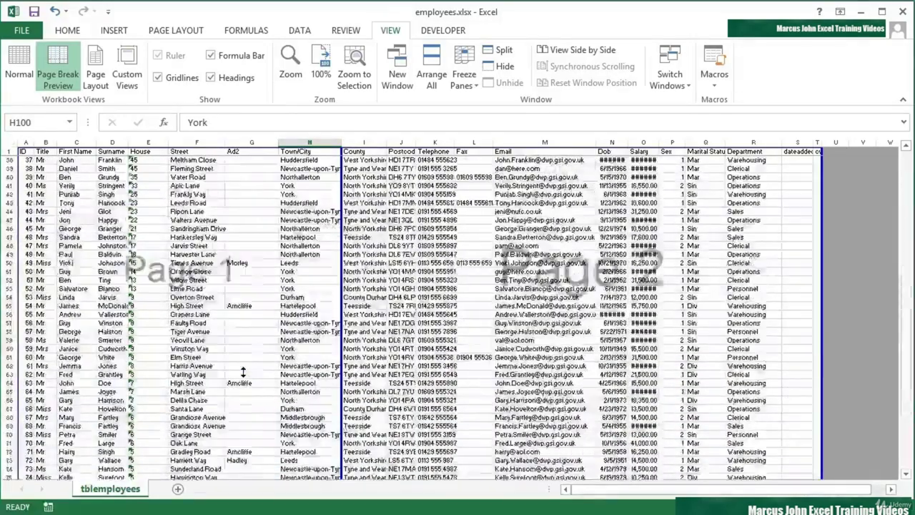
{"action": "scroll", "coordinate": [243, 372], "scroll_direction": "up", "scroll_amount": 1}
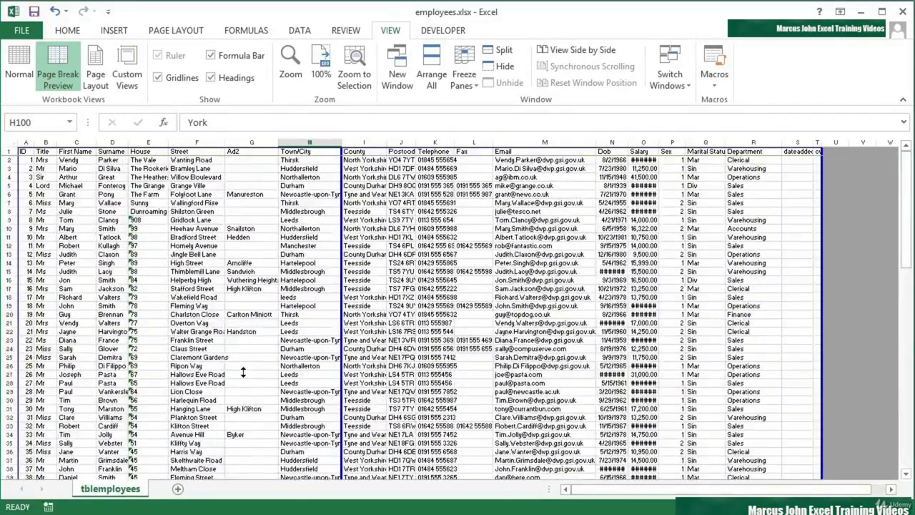
{"action": "scroll", "coordinate": [243, 372], "scroll_direction": "down", "scroll_amount": 6}
{"action": "scroll", "coordinate": [243, 372], "scroll_direction": "down", "scroll_amount": 1}
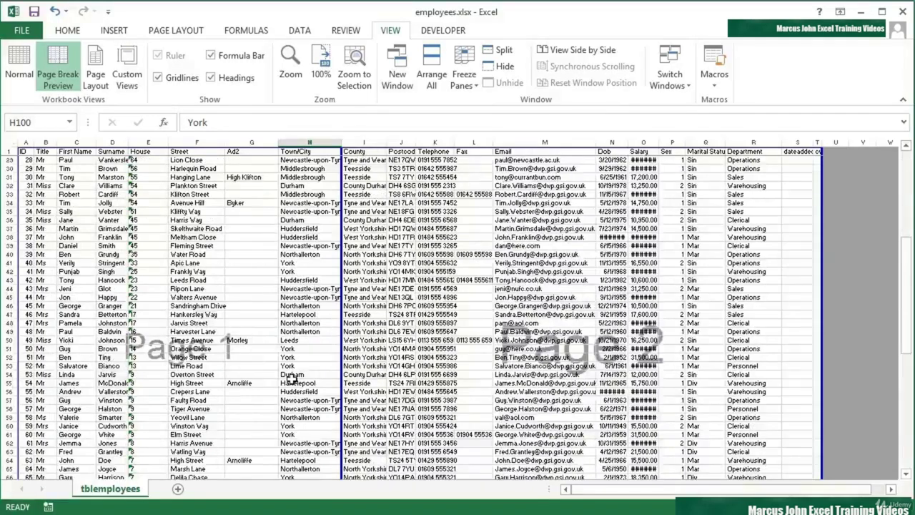
{"action": "key", "text": "ctrl+p"}
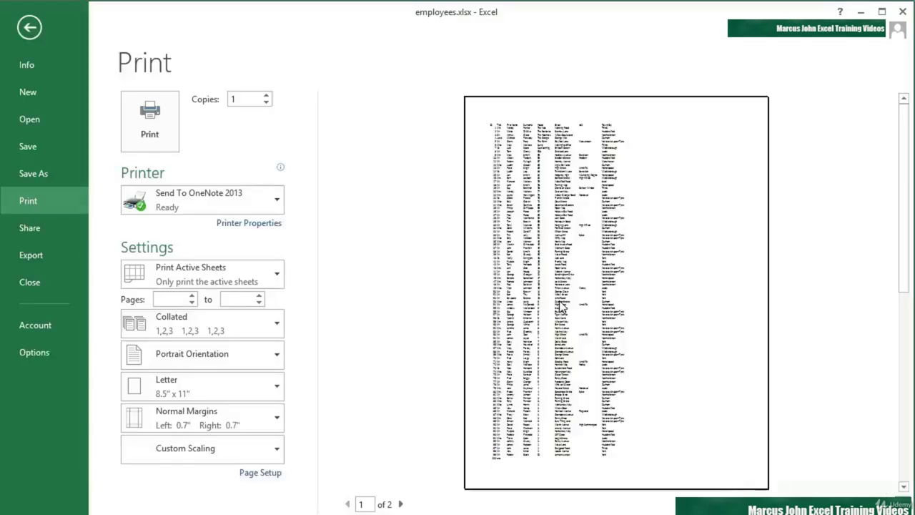
{"action": "left_click", "coordinate": [400, 504]}
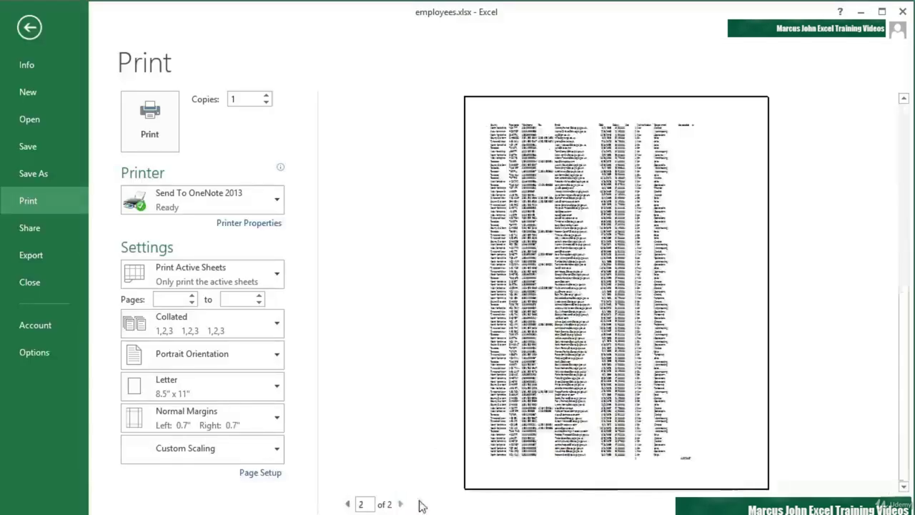
{"action": "left_click", "coordinate": [347, 504]}
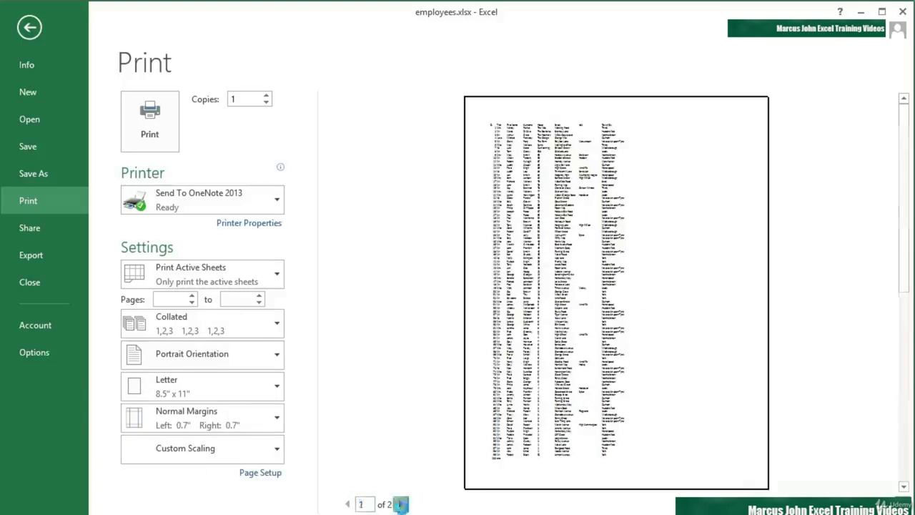
{"action": "left_click", "coordinate": [401, 503]}
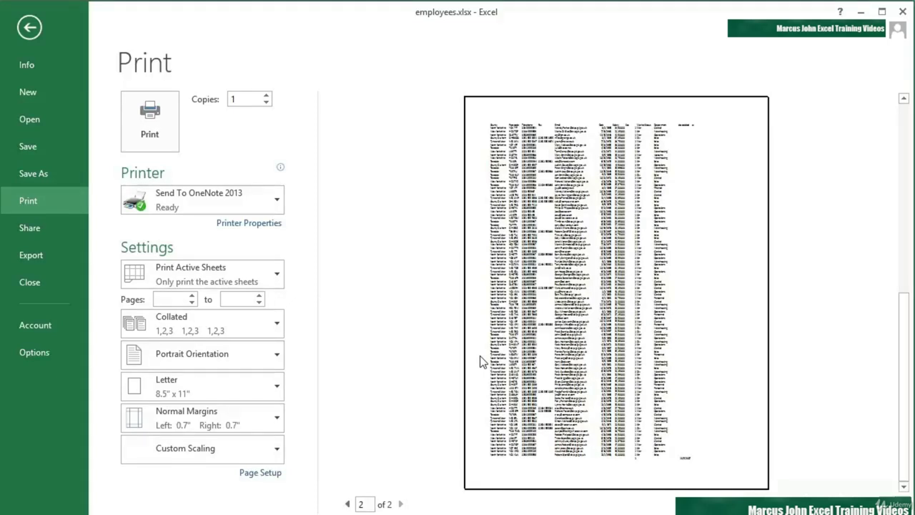
{"action": "key", "text": "Escape"}
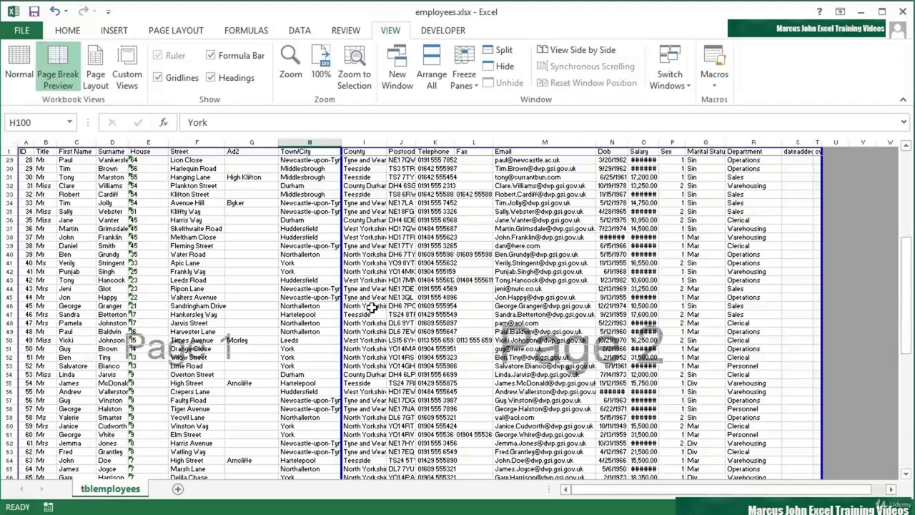
Step: Return the worksheet to Normal view and look through the employee rows
{"action": "left_click", "coordinate": [14, 63]}
{"action": "scroll", "coordinate": [223, 275], "scroll_direction": "up", "scroll_amount": 8}
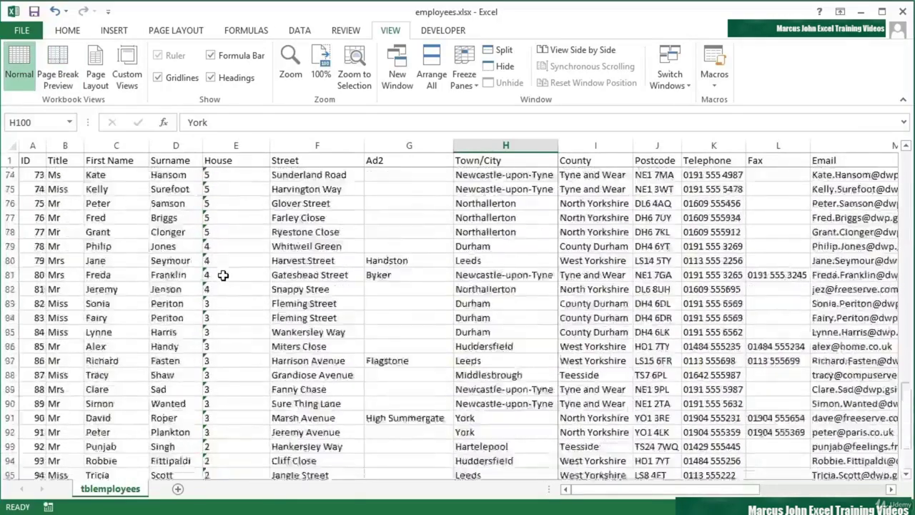
{"action": "scroll", "coordinate": [223, 275], "scroll_direction": "up", "scroll_amount": 18}
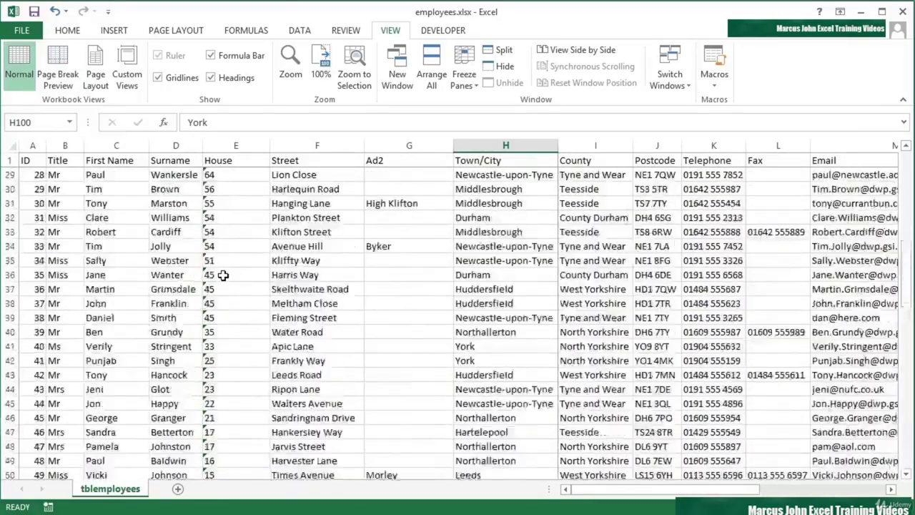
{"action": "scroll", "coordinate": [223, 275], "scroll_direction": "down", "scroll_amount": 14}
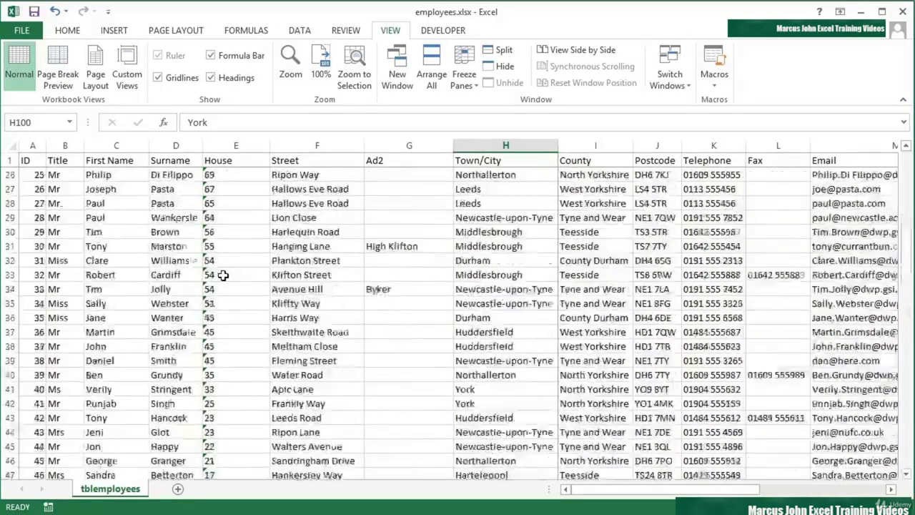
{"action": "scroll", "coordinate": [223, 275], "scroll_direction": "down", "scroll_amount": 7}
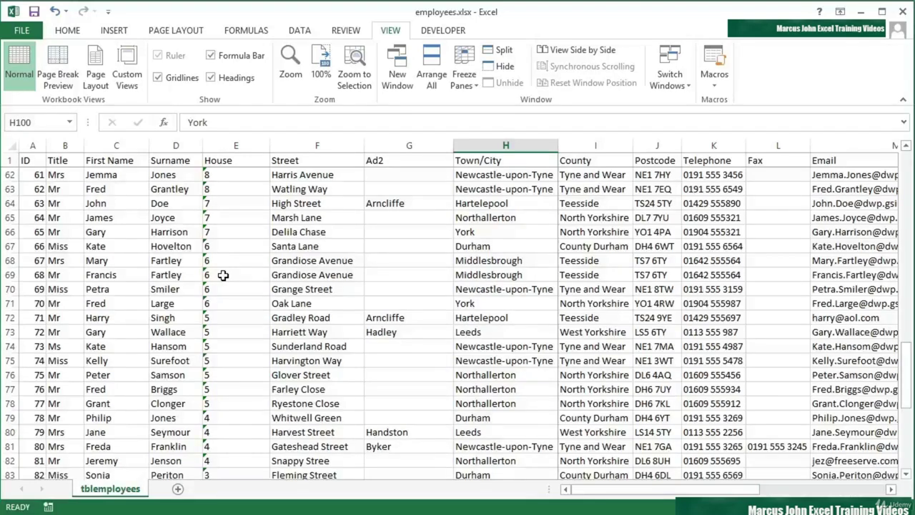
Step: Enter "Harry the Spider" in cell H333, far below the employee data
{"action": "key", "text": "Down"}
{"action": "key", "text": "Down"}
{"action": "key", "text": "Down"}
{"action": "key", "text": "Down"}
{"action": "key", "text": "Down"}
{"action": "key", "text": "Down"}
{"action": "key", "text": "Down"}
{"action": "key", "text": "Down"}
{"action": "key", "text": "Down"}
{"action": "key", "text": "Down"}
{"action": "key", "text": "Down"}
{"action": "key", "text": "Down"}
{"action": "key", "text": "Down"}
{"action": "key", "text": "Down"}
{"action": "key", "text": "Down"}
{"action": "key", "text": "Down"}
{"action": "key", "text": "Down"}
{"action": "key", "text": "Down"}
{"action": "key", "text": "Down"}
{"action": "key", "text": "Down"}
{"action": "key", "text": "Down"}
{"action": "key", "text": "Down"}
{"action": "key", "text": "Down"}
{"action": "key", "text": "Down"}
{"action": "key", "text": "Down"}
{"action": "key", "text": "Down"}
{"action": "key", "text": "Down"}
{"action": "key", "text": "Down"}
{"action": "key", "text": "Down"}
{"action": "key", "text": "Down"}
{"action": "key", "text": "Down"}
{"action": "key", "text": "Down"}
{"action": "key", "text": "Down"}
{"action": "key", "text": "Down"}
{"action": "key", "text": "Down"}
{"action": "key", "text": "Down"}
{"action": "key", "text": "Down"}
{"action": "key", "text": "Down"}
{"action": "key", "text": "Down"}
{"action": "key", "text": "Down"}
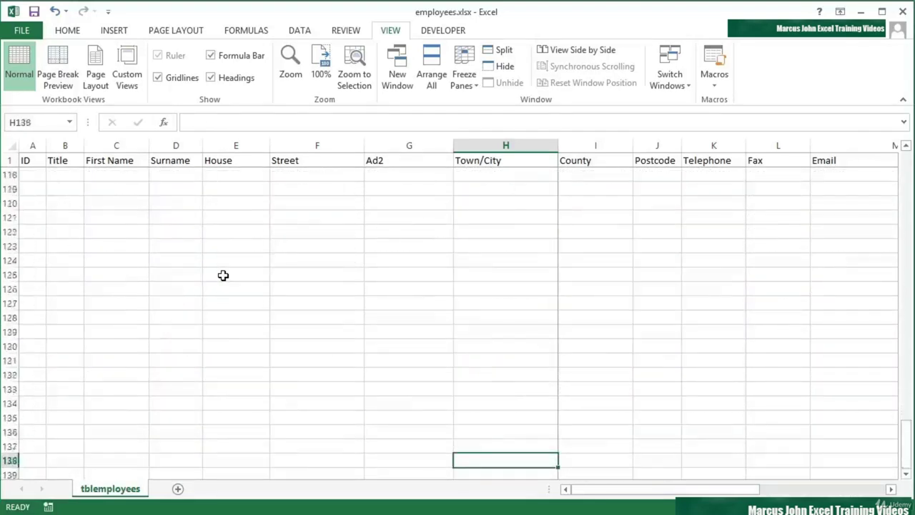
{"action": "key", "text": "Down"}
{"action": "key", "text": "Down"}
{"action": "key", "text": "Down"}
{"action": "key", "text": "Down"}
{"action": "key", "text": "Down"}
{"action": "key", "text": "Down"}
{"action": "key", "text": "Down"}
{"action": "key", "text": "Down"}
{"action": "key", "text": "Down"}
{"action": "key", "text": "Down"}
{"action": "key", "text": "Down"}
{"action": "key", "text": "Down"}
{"action": "key", "text": "Down"}
{"action": "key", "text": "Down"}
{"action": "key", "text": "Down"}
{"action": "key", "text": "Down"}
{"action": "key", "text": "Down"}
{"action": "key", "text": "Down"}
{"action": "key", "text": "Down"}
{"action": "key", "text": "Down"}
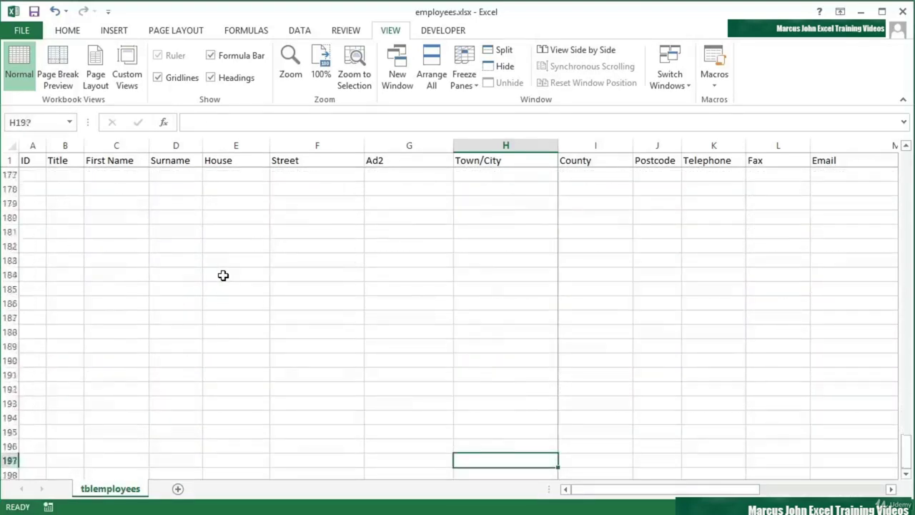
{"action": "key", "text": "Down"}
{"action": "key", "text": "Down"}
{"action": "key", "text": "Down"}
{"action": "key", "text": "Down"}
{"action": "key", "text": "Down"}
{"action": "key", "text": "Down"}
{"action": "key", "text": "Down"}
{"action": "key", "text": "Down"}
{"action": "key", "text": "Down"}
{"action": "key", "text": "Down"}
{"action": "key", "text": "Down"}
{"action": "key", "text": "Down"}
{"action": "key", "text": "Down"}
{"action": "key", "text": "Down"}
{"action": "key", "text": "Down"}
{"action": "key", "text": "Down"}
{"action": "key", "text": "Down"}
{"action": "key", "text": "Down"}
{"action": "key", "text": "Down"}
{"action": "key", "text": "Down"}
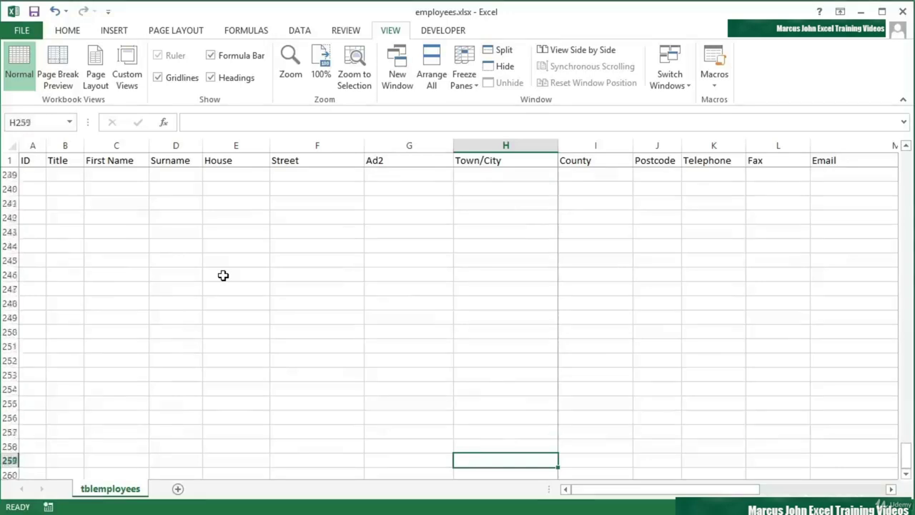
{"action": "key", "text": "Down"}
{"action": "key", "text": "Down"}
{"action": "key", "text": "Down"}
{"action": "key", "text": "Down"}
{"action": "key", "text": "Down"}
{"action": "key", "text": "Down"}
{"action": "key", "text": "Down"}
{"action": "key", "text": "Down"}
{"action": "key", "text": "Down"}
{"action": "key", "text": "Down"}
{"action": "key", "text": "Down"}
{"action": "key", "text": "Down"}
{"action": "key", "text": "Down"}
{"action": "key", "text": "Down"}
{"action": "key", "text": "Down"}
{"action": "key", "text": "Down"}
{"action": "key", "text": "Down"}
{"action": "key", "text": "Down"}
{"action": "key", "text": "Down"}
{"action": "key", "text": "Down"}
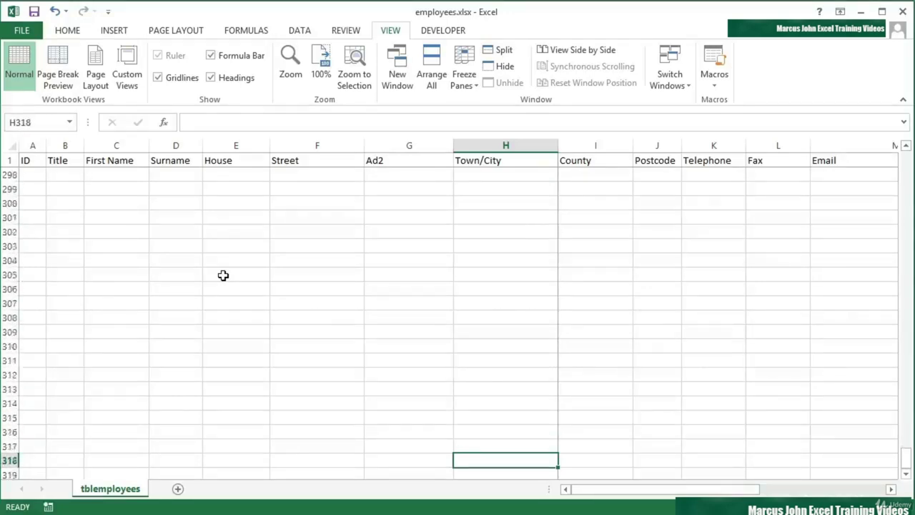
{"action": "type", "text": "Harry the Spider"}
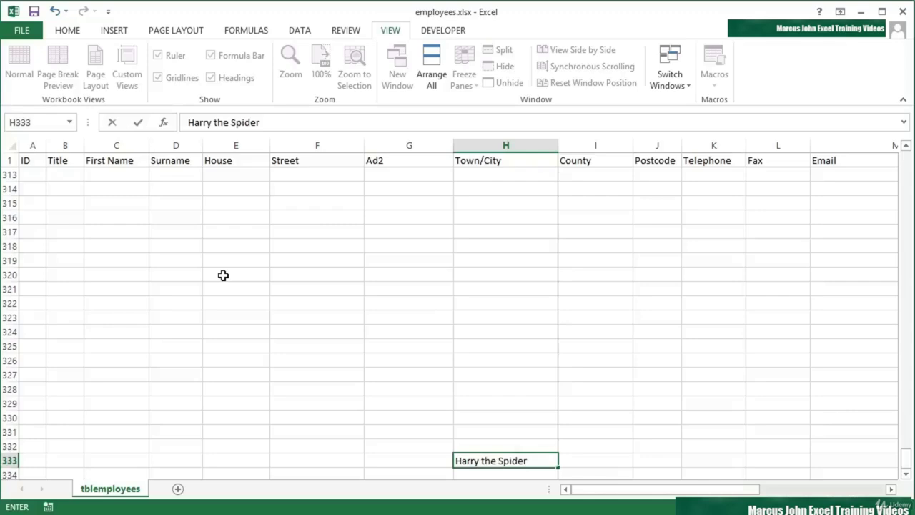
{"action": "key", "text": "Return"}
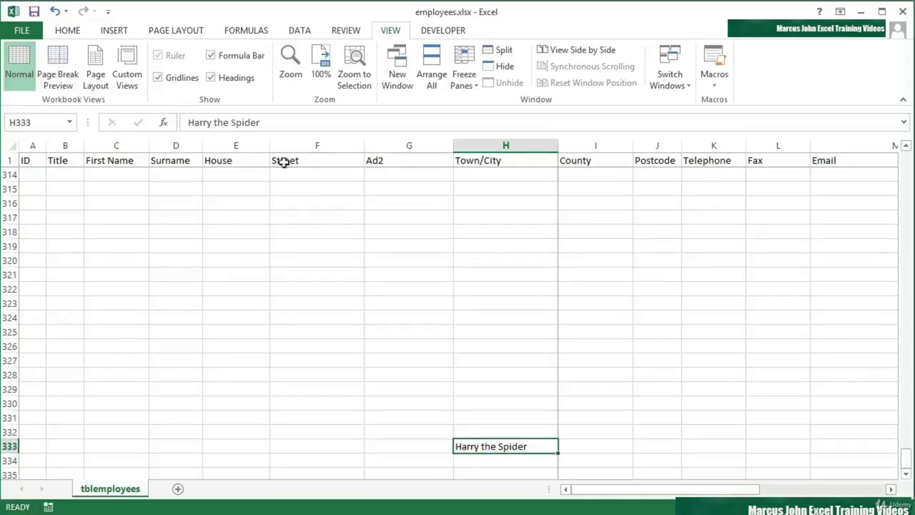
Step: Page through the print preview to see how the stray entry in H333 affects the printout, and return to the worksheet
{"action": "left_click", "coordinate": [21, 32]}
{"action": "left_click", "coordinate": [44, 198]}
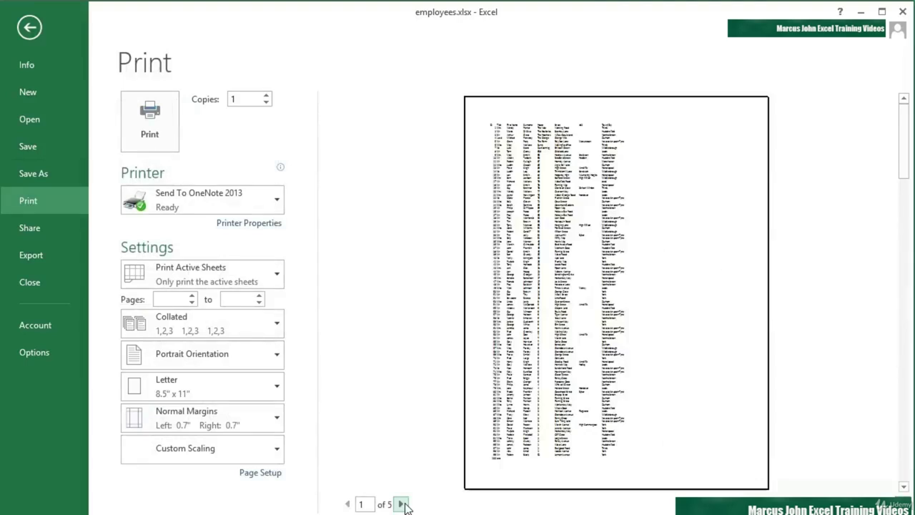
{"action": "left_click", "coordinate": [402, 504]}
{"action": "left_click", "coordinate": [401, 503]}
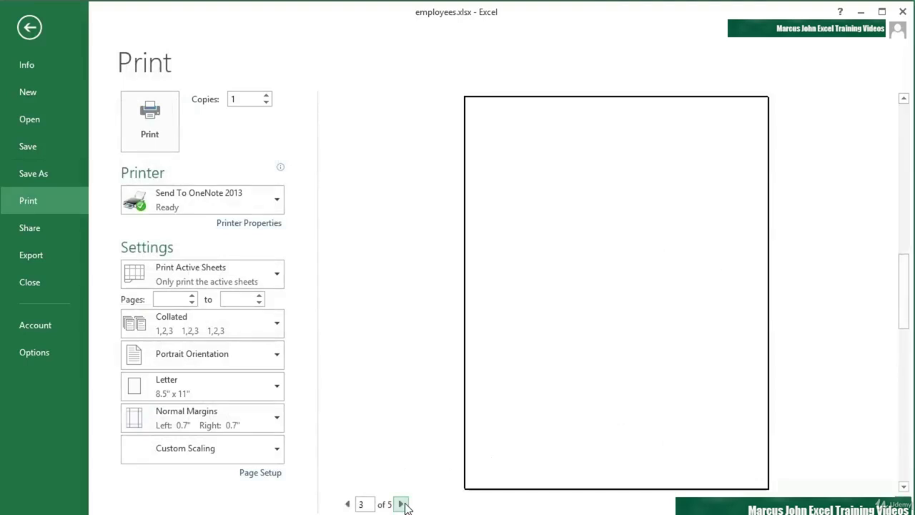
{"action": "left_click", "coordinate": [402, 504]}
{"action": "left_click", "coordinate": [401, 504]}
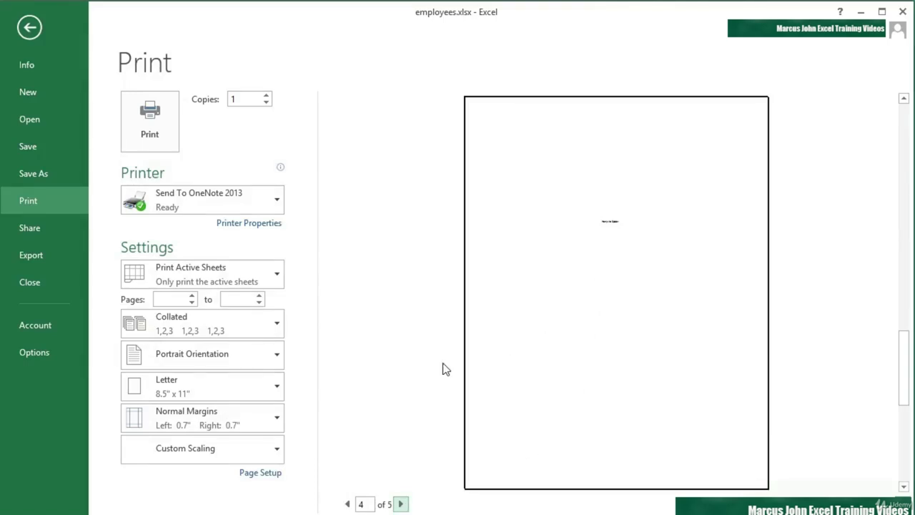
{"action": "key", "text": "Escape"}
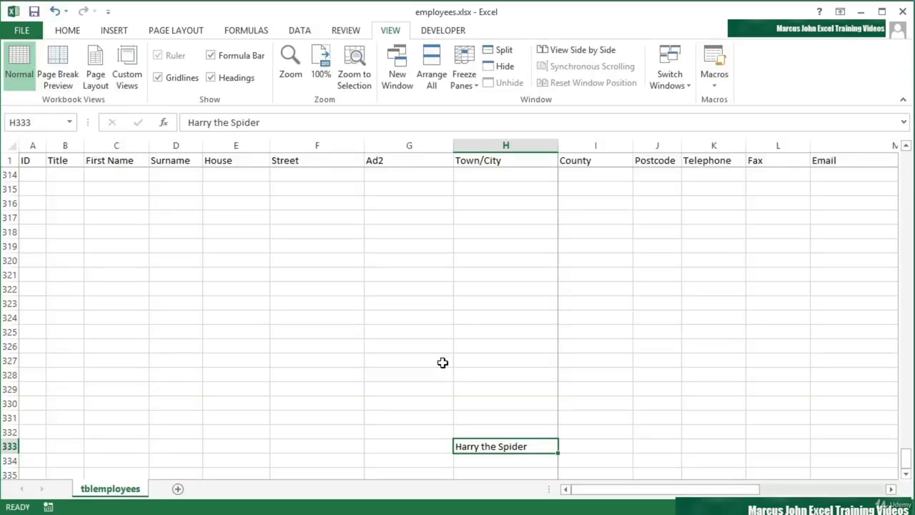
Step: Set the print area to A1:R100, covering the ID to Department columns and leaving out row 101 and the stray entry
{"action": "key", "text": "End"}
{"action": "key", "text": "Up"}
{"action": "key", "text": "End"}
{"action": "key", "text": "Left"}
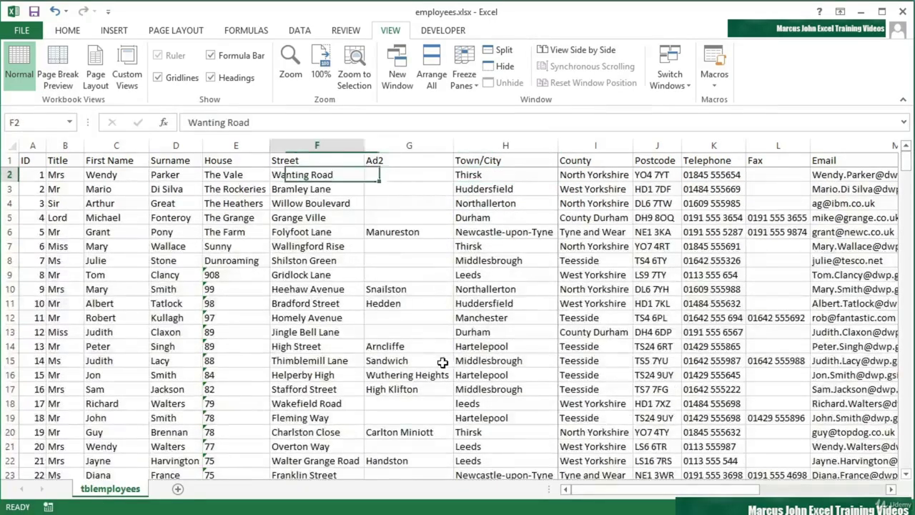
{"action": "key", "text": "End"}
{"action": "key", "text": "Left"}
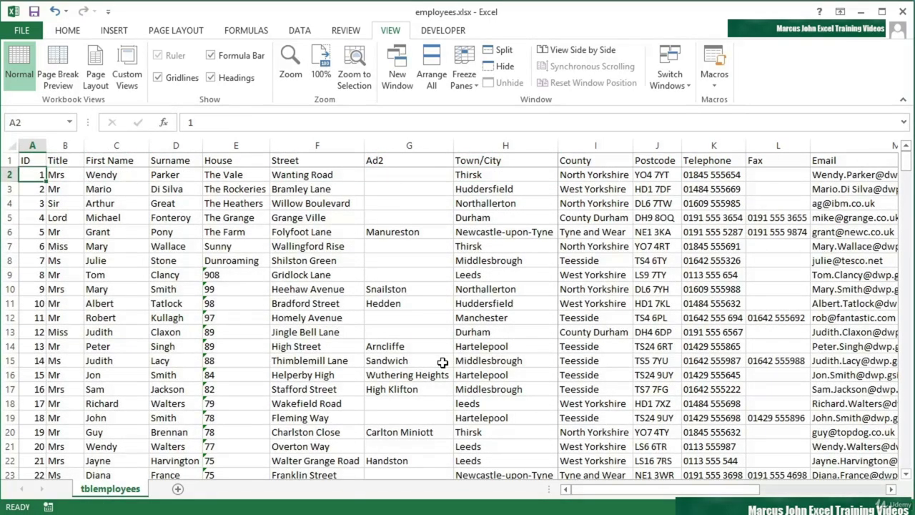
{"action": "key", "text": "Up"}
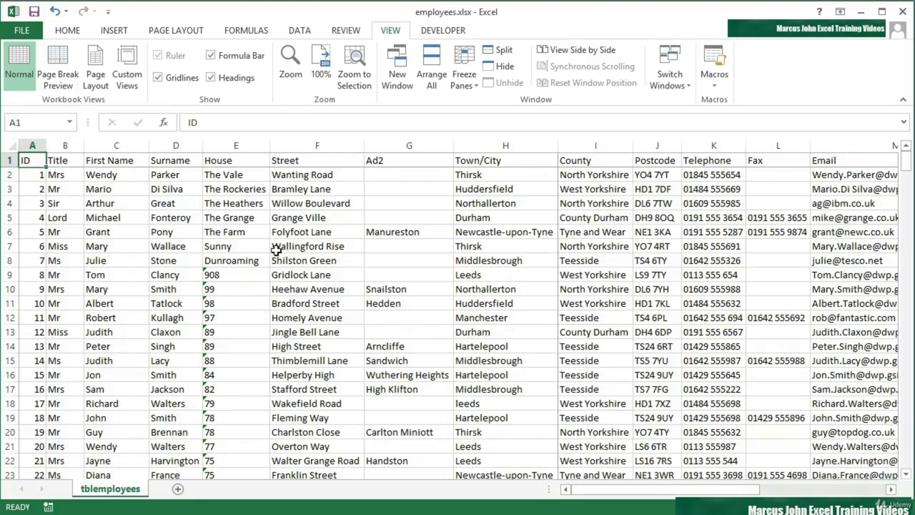
{"action": "left_click", "coordinate": [175, 35]}
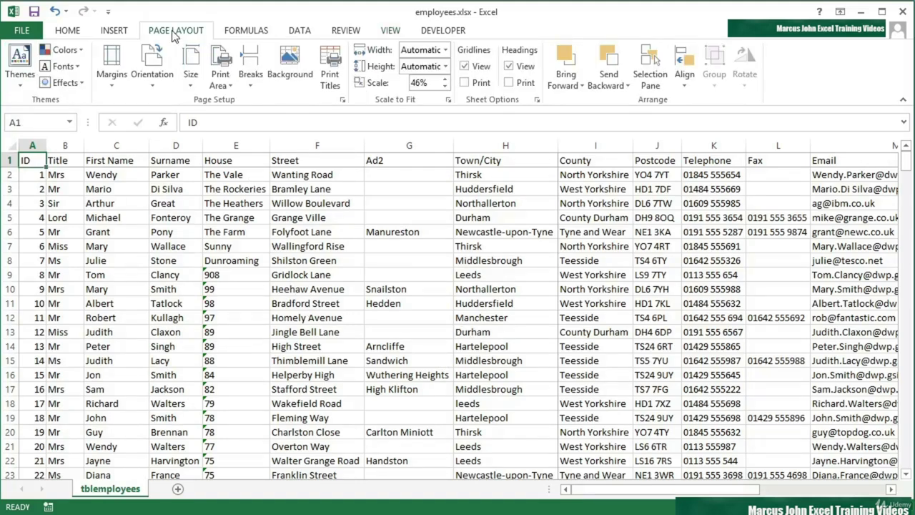
{"action": "key", "text": "shift+Right"}
{"action": "key", "text": "shift+Right"}
{"action": "key", "text": "shift+Right"}
{"action": "key", "text": "shift+Right"}
{"action": "key", "text": "shift+Right"}
{"action": "key", "text": "shift+Right"}
{"action": "key", "text": "shift+Right"}
{"action": "key", "text": "shift+Right"}
{"action": "key", "text": "shift+Right"}
{"action": "key", "text": "shift+Right"}
{"action": "key", "text": "shift+Right"}
{"action": "key", "text": "shift+Right"}
{"action": "key", "text": "shift+Right"}
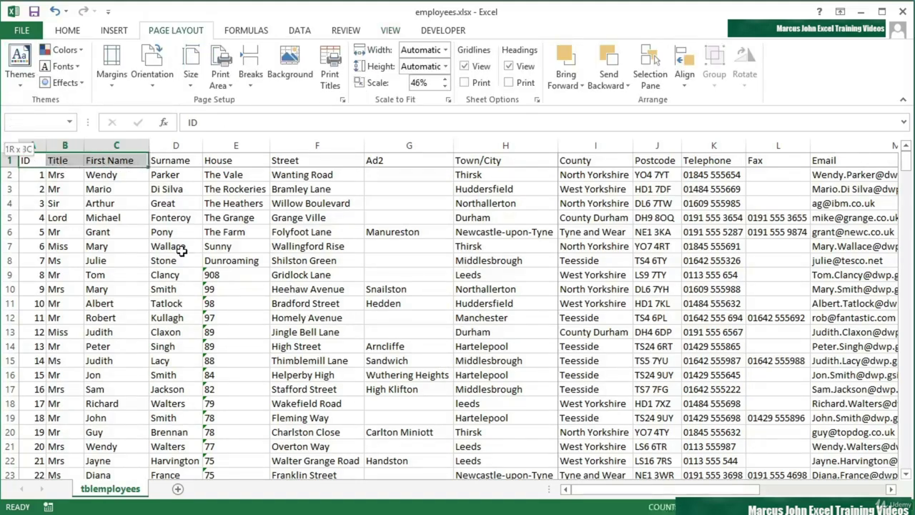
{"action": "key", "text": "shift+Right"}
{"action": "key", "text": "shift+Right"}
{"action": "key", "text": "shift+Right"}
{"action": "key", "text": "shift+Right"}
{"action": "key", "text": "shift+Right"}
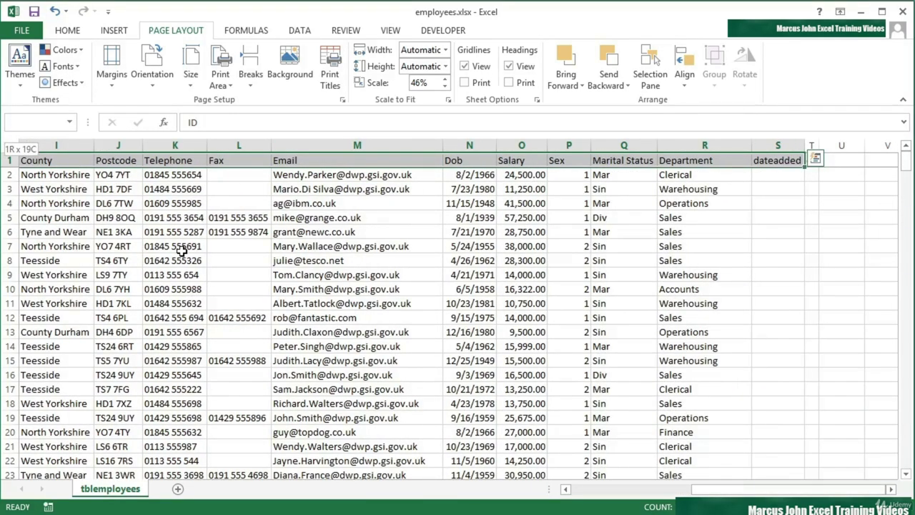
{"action": "key", "text": "shift+Left"}
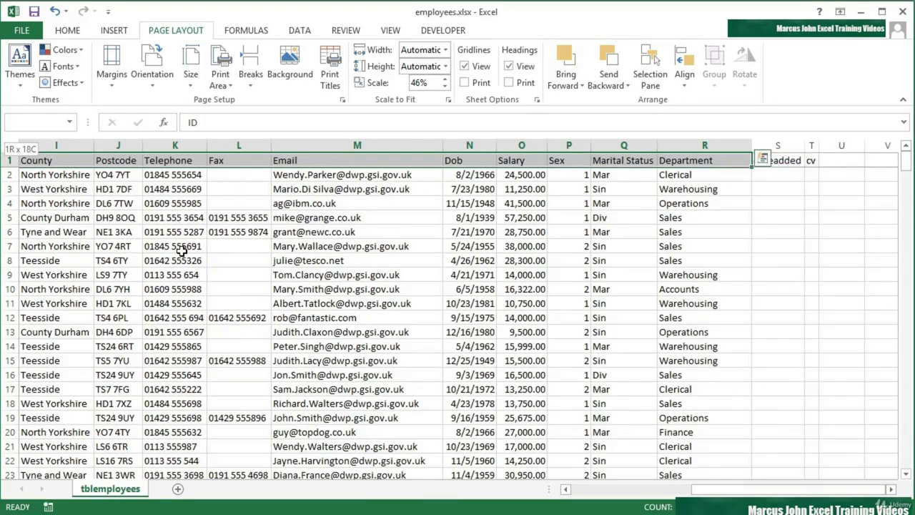
{"action": "key", "text": "shift+Down"}
{"action": "key", "text": "shift+Down"}
{"action": "key", "text": "shift+Down"}
{"action": "key", "text": "shift+Down"}
{"action": "key", "text": "shift+Down"}
{"action": "key", "text": "shift+Down"}
{"action": "key", "text": "shift+Down"}
{"action": "key", "text": "shift+Down"}
{"action": "key", "text": "shift+Down"}
{"action": "key", "text": "shift+Down"}
{"action": "key", "text": "shift+Down"}
{"action": "key", "text": "shift+Down"}
{"action": "key", "text": "shift+Down"}
{"action": "key", "text": "shift+Down"}
{"action": "key", "text": "shift+Down"}
{"action": "key", "text": "shift+Down"}
{"action": "key", "text": "shift+Down"}
{"action": "key", "text": "shift+Down"}
{"action": "key", "text": "shift+Down"}
{"action": "key", "text": "shift+Down"}
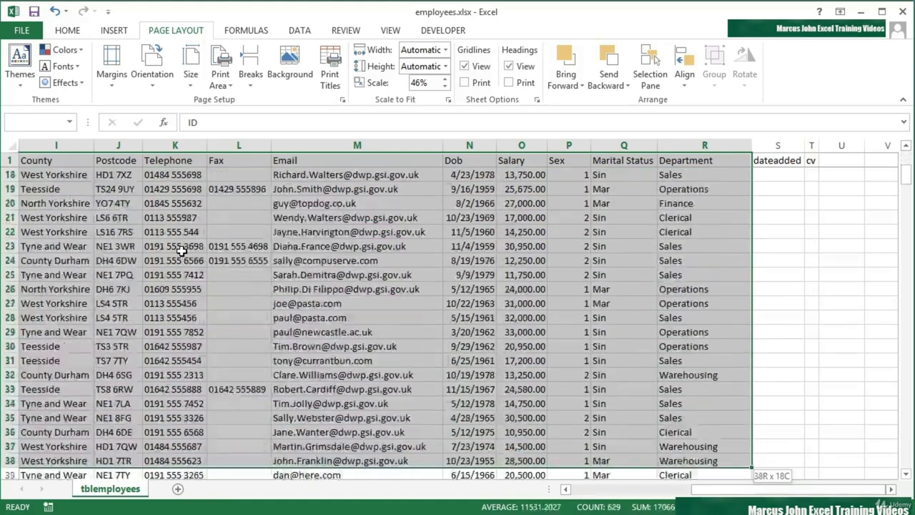
{"action": "key", "text": "shift+Down"}
{"action": "key", "text": "shift+Down"}
{"action": "key", "text": "shift+Down"}
{"action": "key", "text": "shift+Down"}
{"action": "key", "text": "shift+Down"}
{"action": "key", "text": "shift+Down"}
{"action": "key", "text": "shift+Down"}
{"action": "key", "text": "shift+Down"}
{"action": "key", "text": "shift+Down"}
{"action": "key", "text": "shift+Down"}
{"action": "key", "text": "shift+Down"}
{"action": "key", "text": "shift+Down"}
{"action": "key", "text": "shift+Down"}
{"action": "key", "text": "shift+Down"}
{"action": "key", "text": "shift+Down"}
{"action": "key", "text": "shift+Down"}
{"action": "key", "text": "shift+Down"}
{"action": "key", "text": "shift+Down"}
{"action": "key", "text": "shift+Down"}
{"action": "key", "text": "shift+Down"}
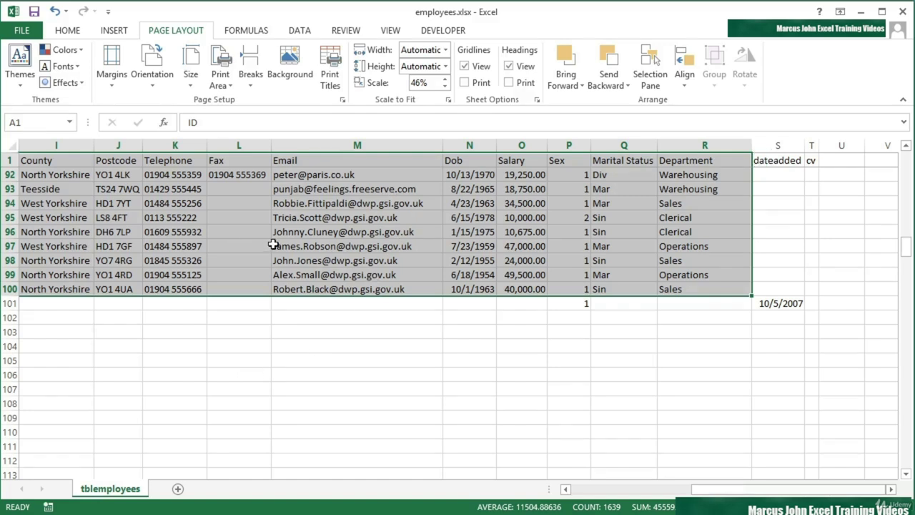
{"action": "left_click", "coordinate": [226, 86]}
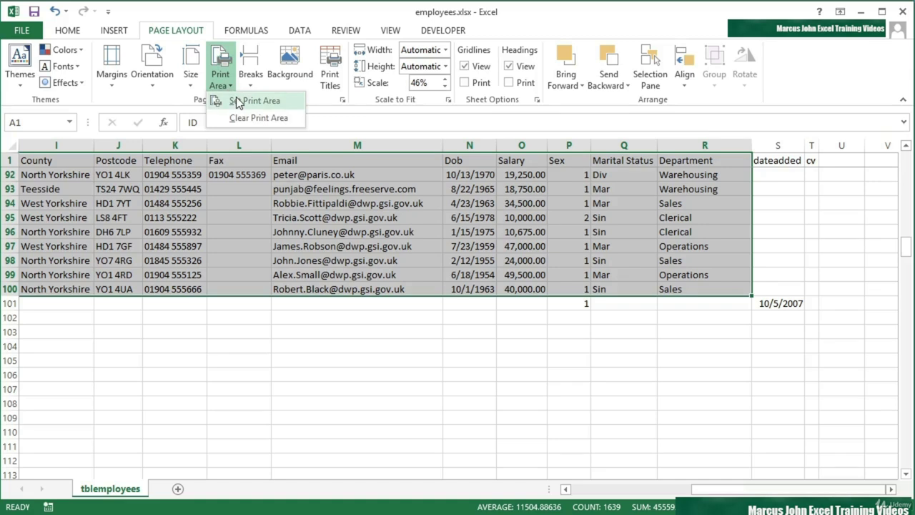
{"action": "left_click", "coordinate": [237, 100]}
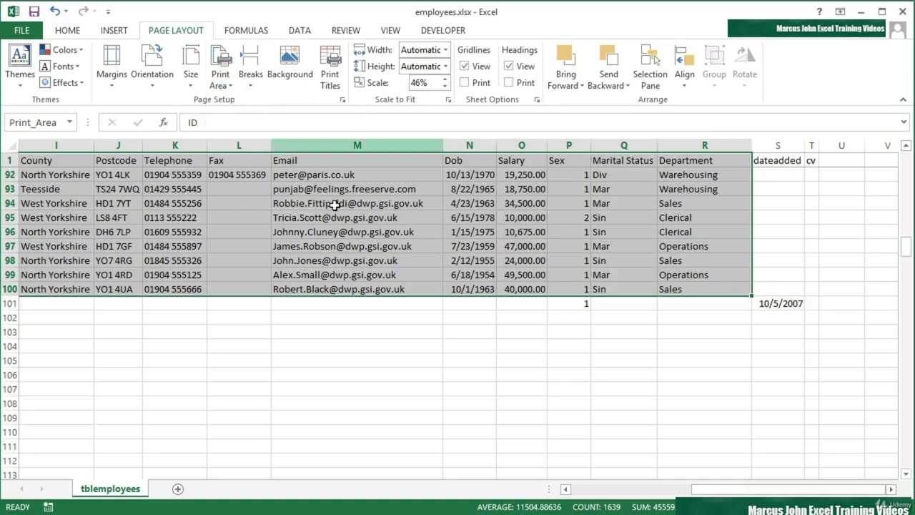
{"action": "left_click", "coordinate": [247, 284]}
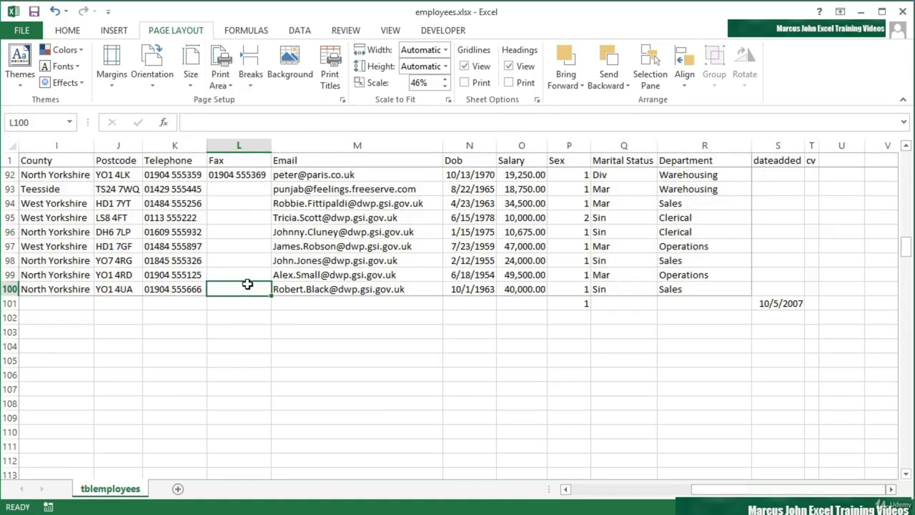
Step: Check both pages of the new print area in the print preview
{"action": "key", "text": "ctrl+p"}
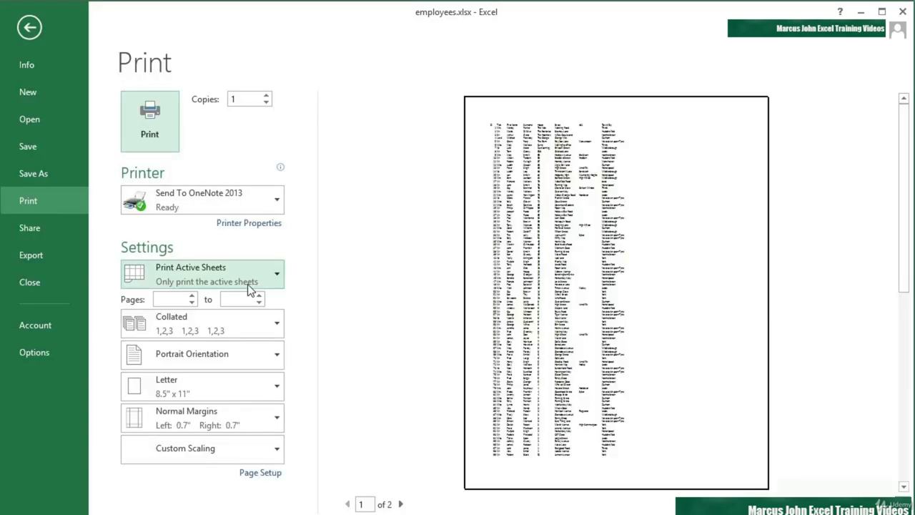
{"action": "left_click", "coordinate": [401, 504]}
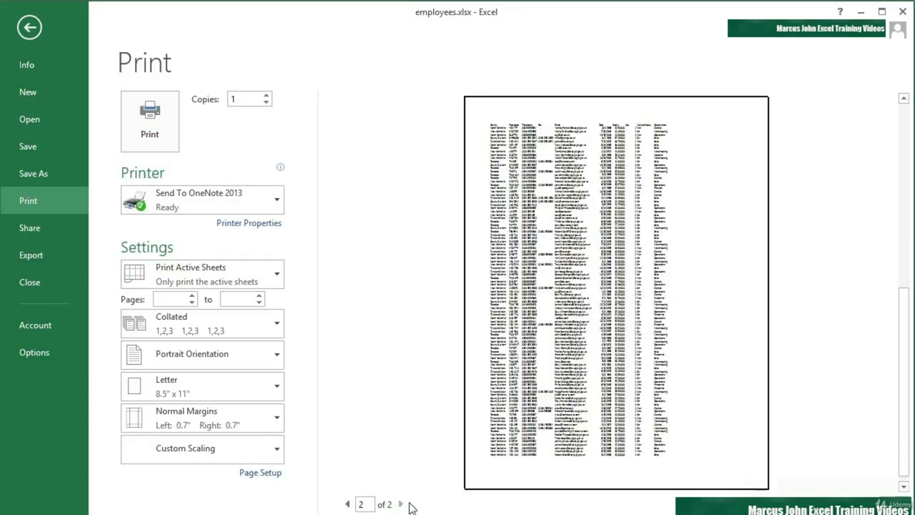
{"action": "left_click", "coordinate": [348, 504]}
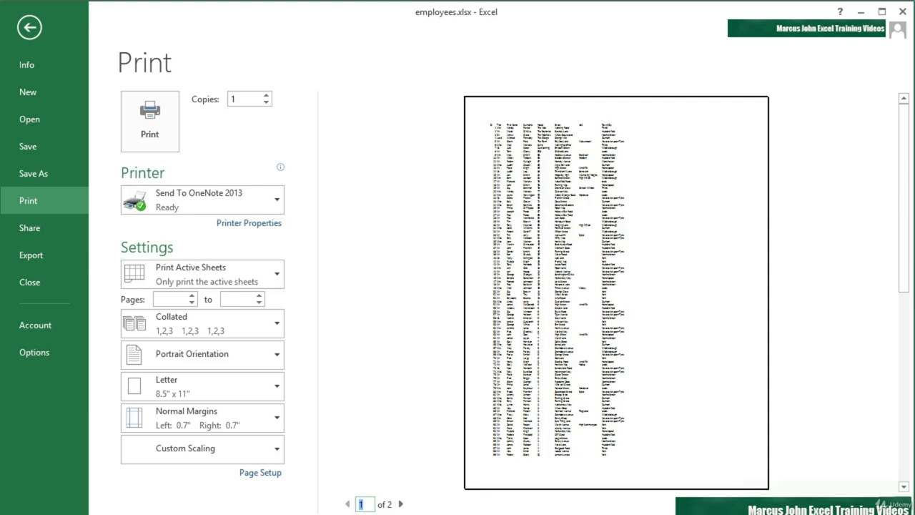
Step: Show the margin guides in the print preview and narrow all four margins, with left at 0.34" and right at 0.26"
{"action": "left_click", "coordinate": [884, 504]}
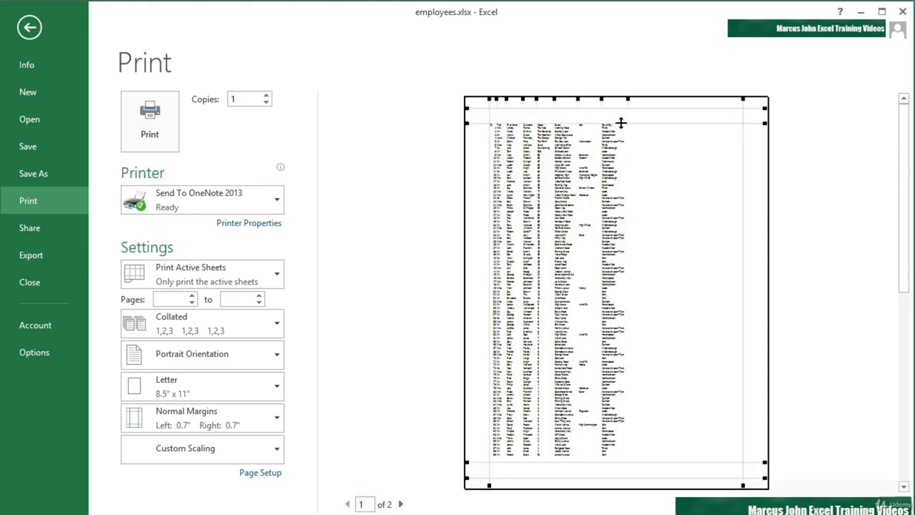
{"action": "left_click_drag", "start_coordinate": [622, 123], "coordinate": [624, 109]}
{"action": "left_click_drag", "start_coordinate": [652, 462], "coordinate": [652, 479]}
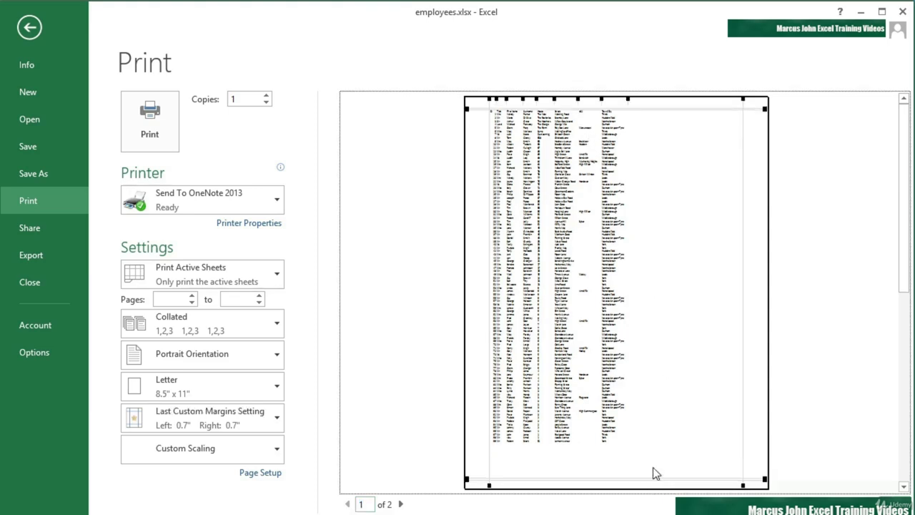
{"action": "left_click_drag", "start_coordinate": [488, 292], "coordinate": [476, 290]}
{"action": "left_click_drag", "start_coordinate": [741, 306], "coordinate": [758, 306]}
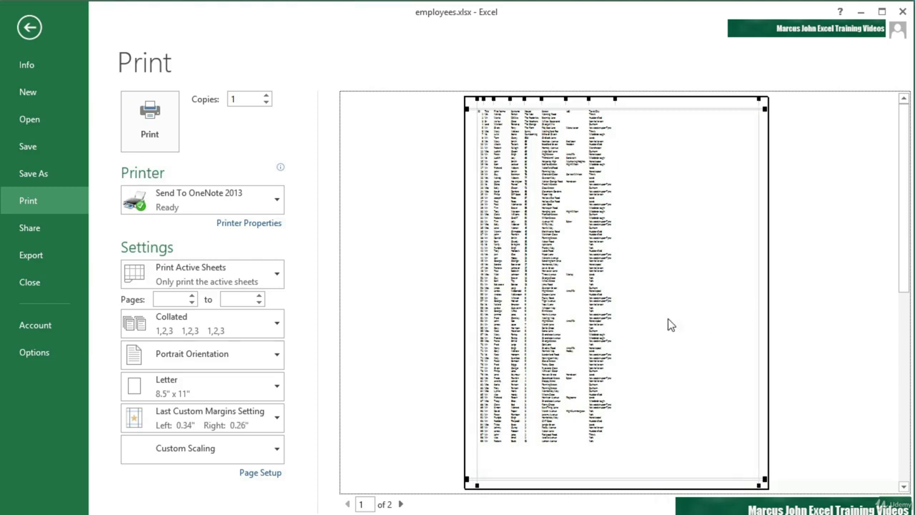
Step: Try landscape orientation in the print preview and switch back to portrait
{"action": "left_click", "coordinate": [271, 361]}
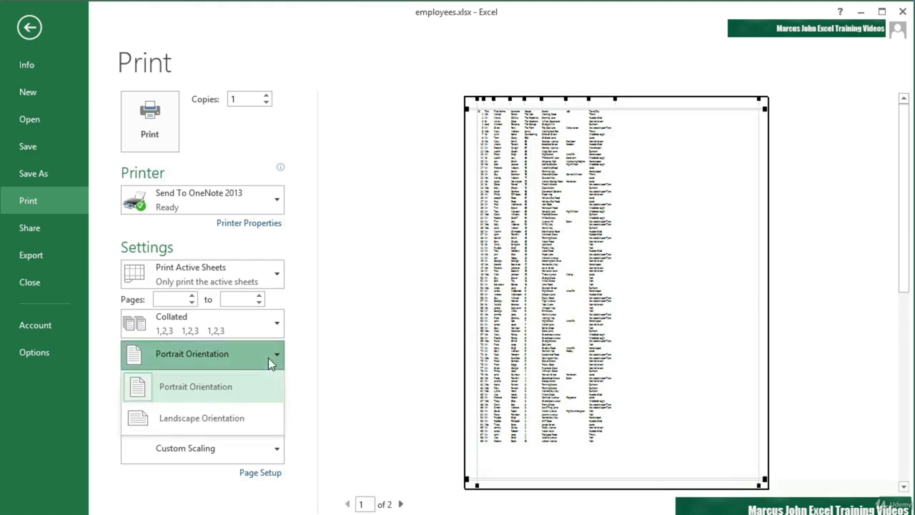
{"action": "left_click", "coordinate": [215, 422]}
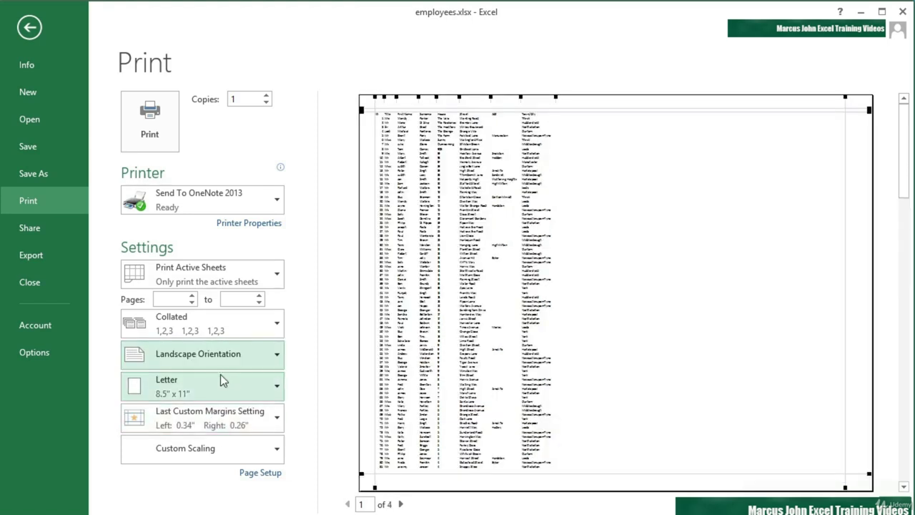
{"action": "left_click", "coordinate": [216, 354]}
{"action": "left_click", "coordinate": [203, 386]}
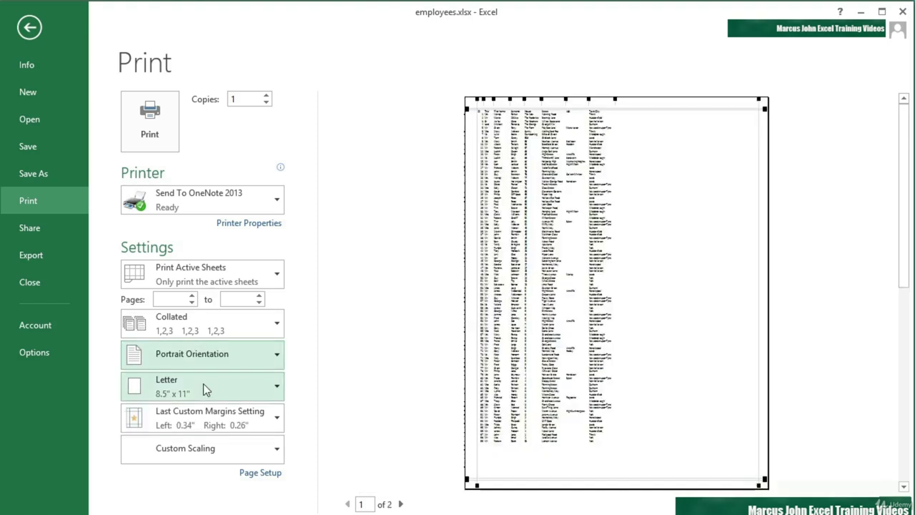
Step: Set the page scaling to 100% of normal size, check the resulting pages in the preview, and return to the worksheet
{"action": "left_click", "coordinate": [266, 473]}
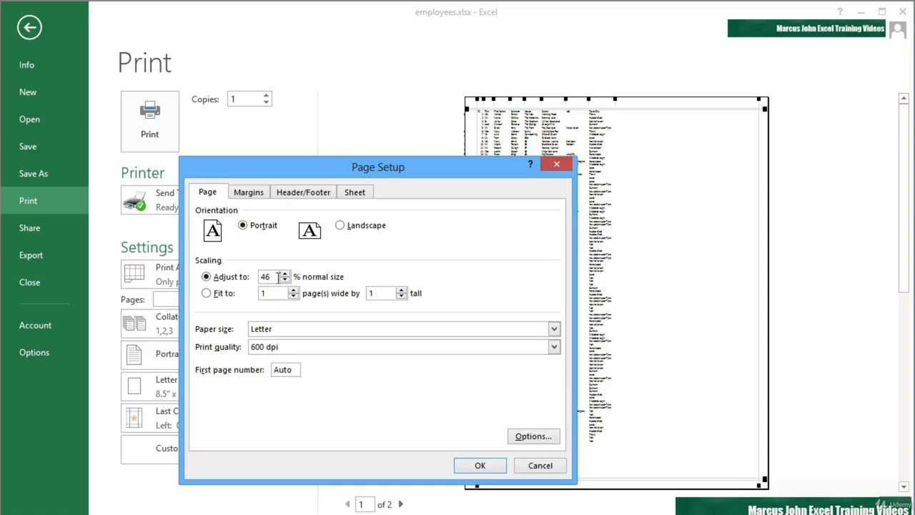
{"action": "left_click", "coordinate": [243, 278]}
{"action": "type", "text": "100"}
{"action": "left_click", "coordinate": [479, 465]}
{"action": "left_click", "coordinate": [401, 504]}
{"action": "left_click", "coordinate": [401, 504]}
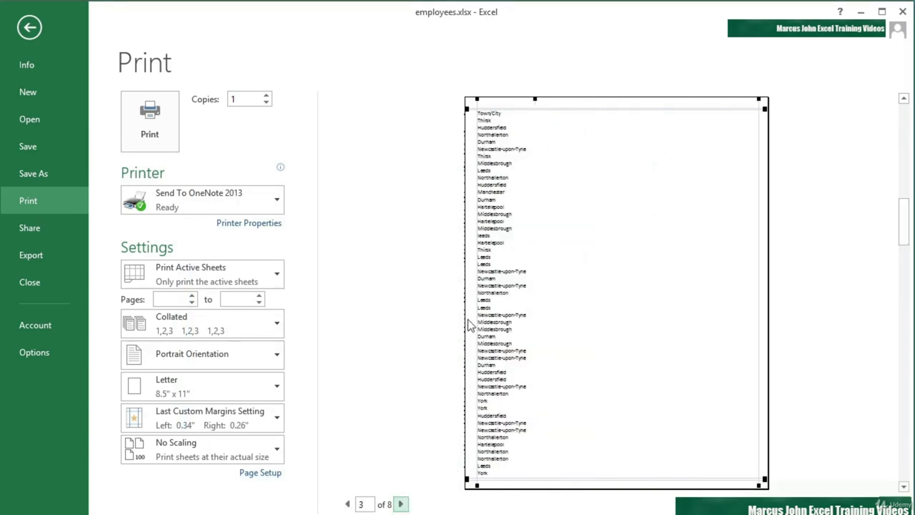
{"action": "left_click", "coordinate": [29, 27]}
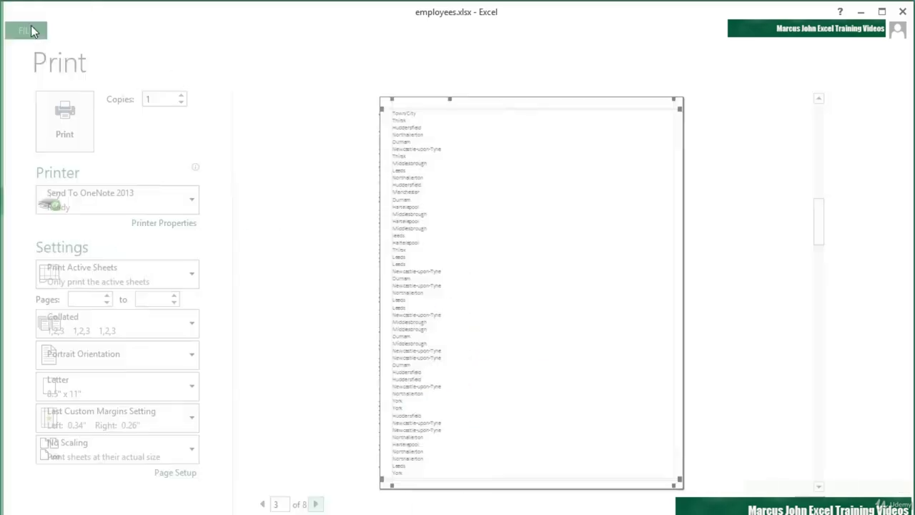
Step: Show the worksheet in Page Break Preview and change the page orientation to landscape
{"action": "left_click", "coordinate": [386, 30]}
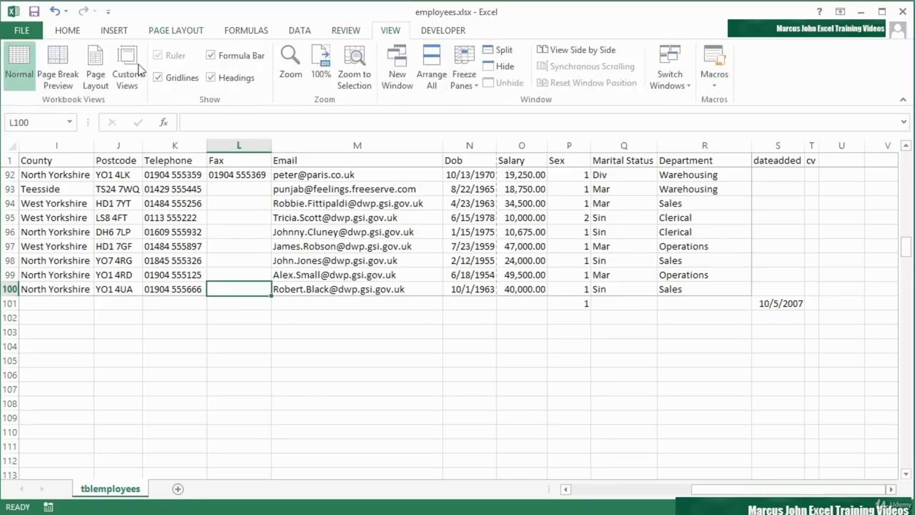
{"action": "left_click", "coordinate": [68, 71]}
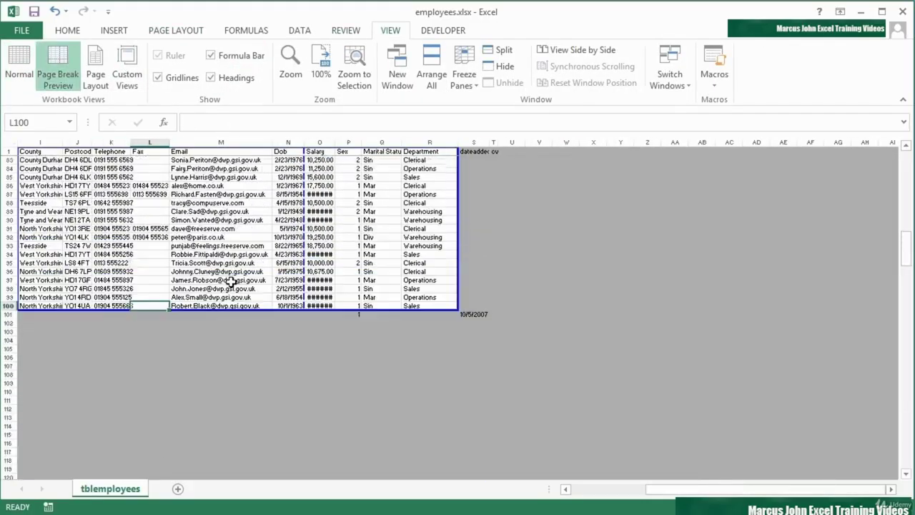
{"action": "scroll", "coordinate": [230, 283], "scroll_direction": "up", "scroll_amount": 15}
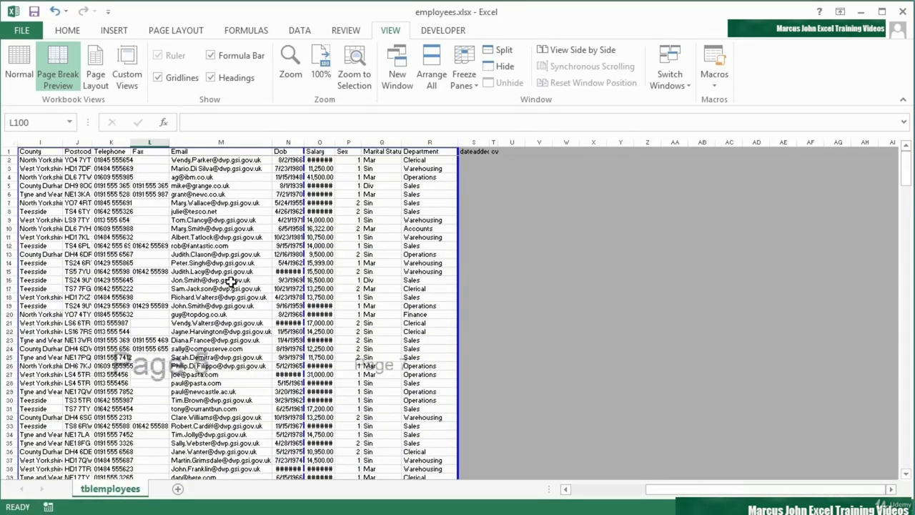
{"action": "left_click", "coordinate": [186, 32]}
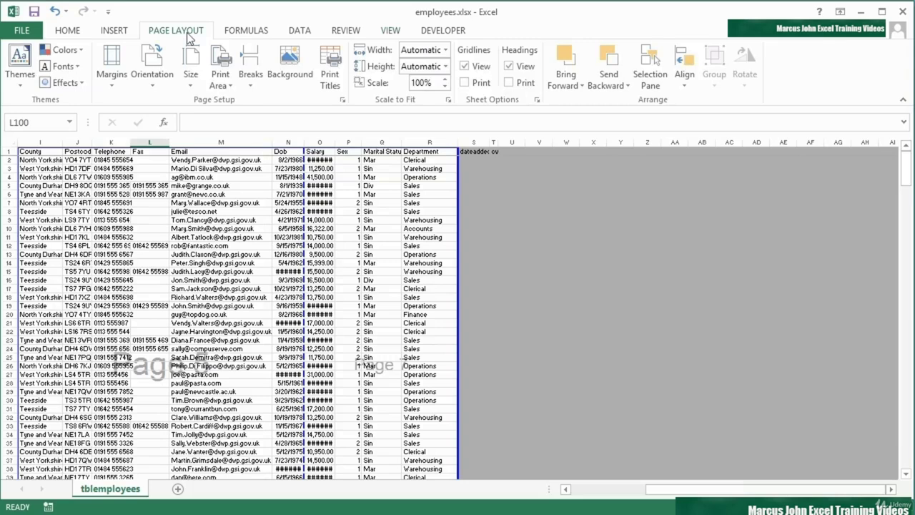
{"action": "left_click", "coordinate": [155, 91]}
{"action": "left_click", "coordinate": [170, 136]}
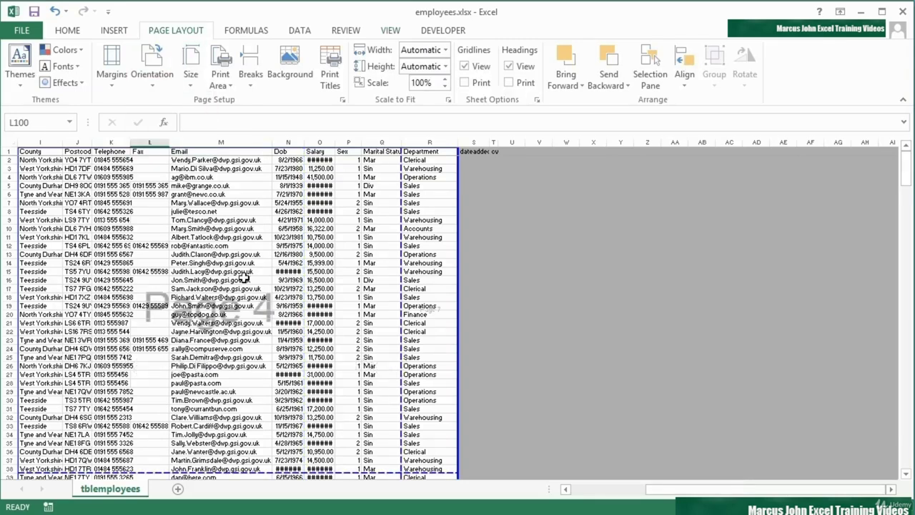
Step: Move the vertical page break before Department to the print area's outer edge so County through Department share one page
{"action": "scroll", "coordinate": [265, 293], "scroll_direction": "down", "scroll_amount": 1}
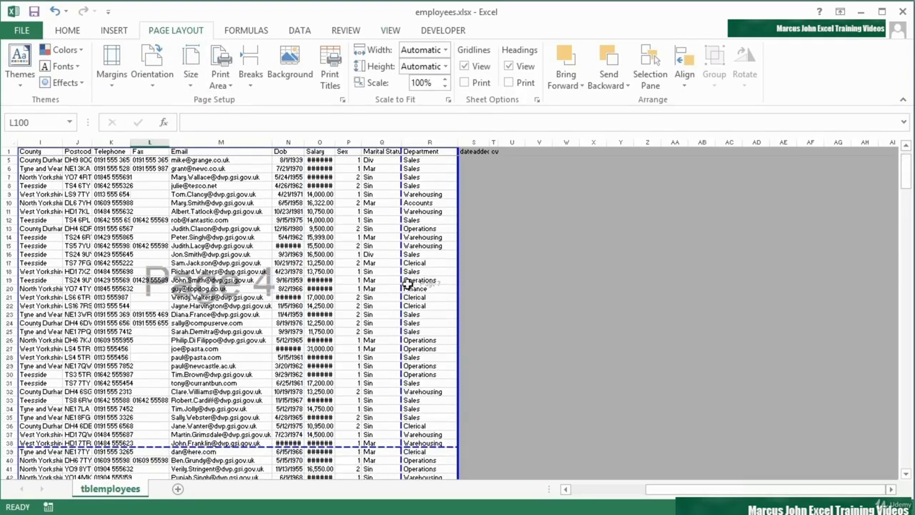
{"action": "left_click_drag", "start_coordinate": [400, 300], "coordinate": [457, 300]}
{"action": "scroll", "coordinate": [366, 321], "scroll_direction": "down", "scroll_amount": 4}
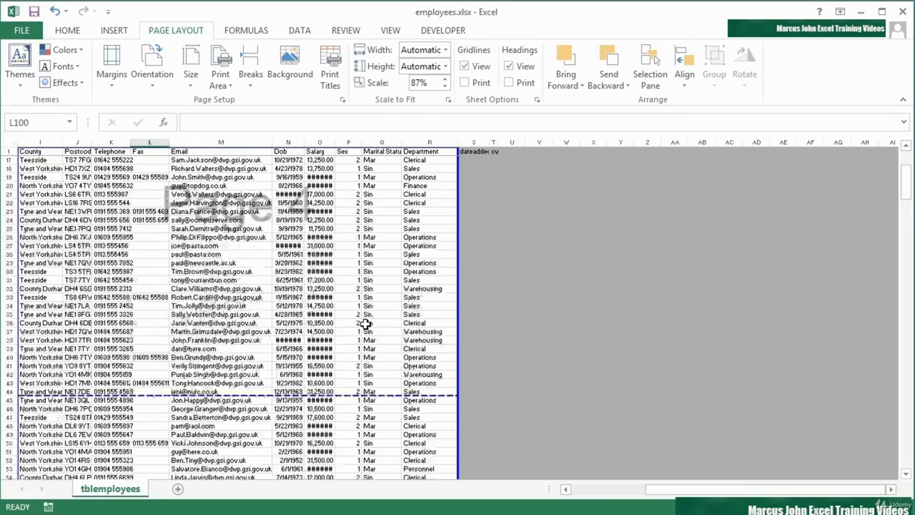
Step: Review the horizontal page breaks down the worksheet and page through its print preview to the last page
{"action": "scroll", "coordinate": [365, 323], "scroll_direction": "down", "scroll_amount": 20}
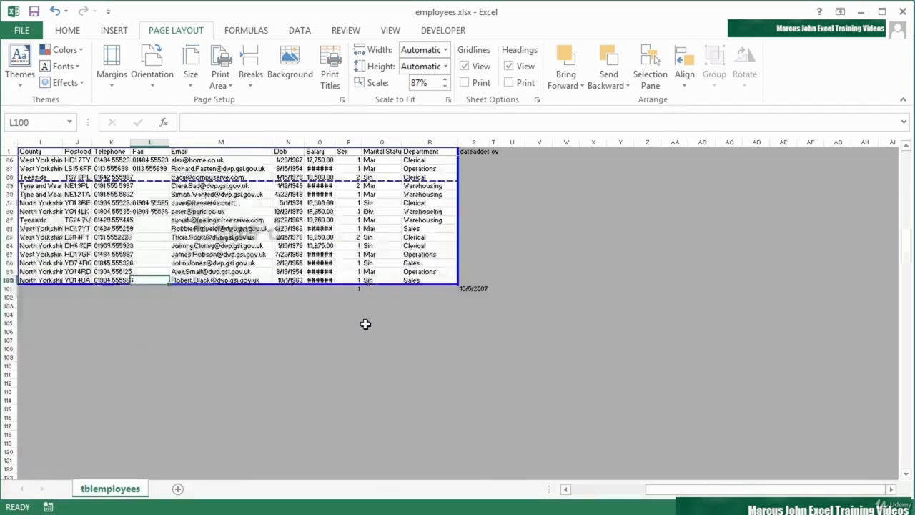
{"action": "scroll", "coordinate": [365, 324], "scroll_direction": "up", "scroll_amount": 15}
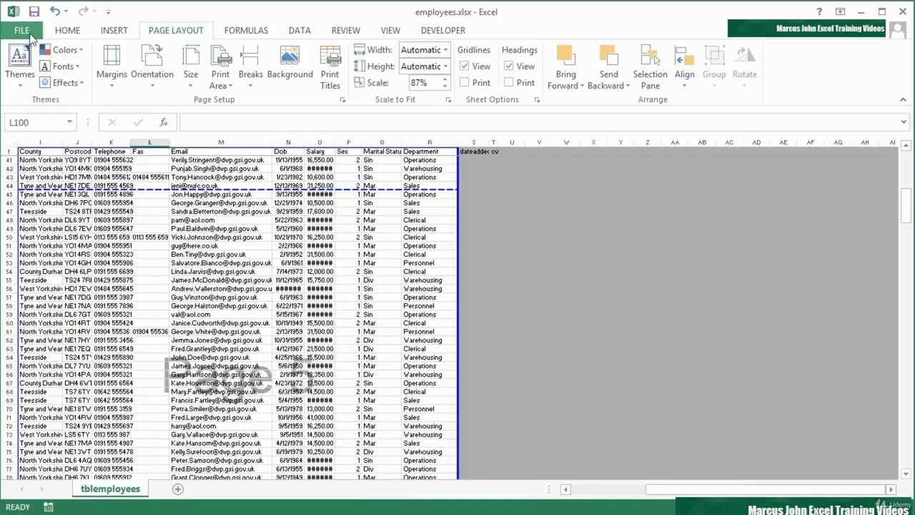
{"action": "left_click", "coordinate": [31, 39]}
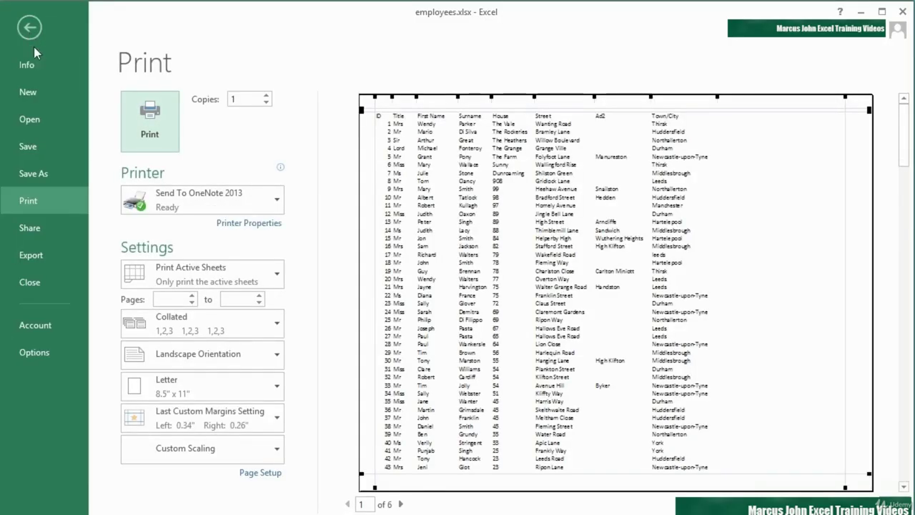
{"action": "left_click", "coordinate": [401, 504]}
{"action": "left_click", "coordinate": [402, 504]}
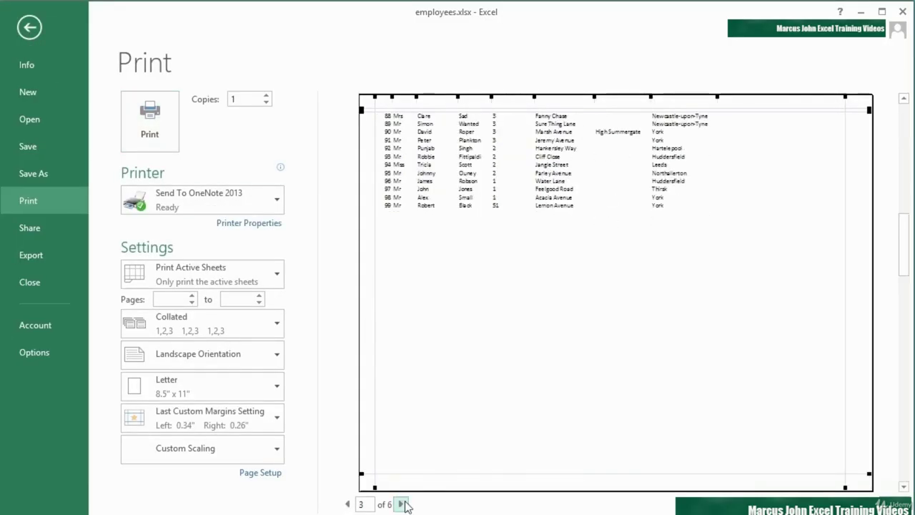
{"action": "left_click", "coordinate": [402, 504]}
{"action": "left_click", "coordinate": [402, 504]}
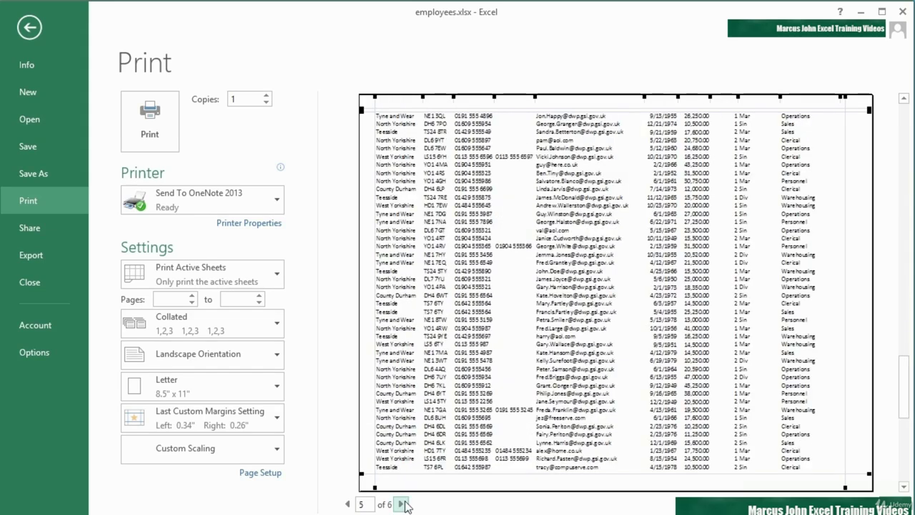
{"action": "left_click", "coordinate": [402, 503]}
Step: Return to the first page of the print preview and advance to page 3 to examine how its rows are laid out
{"action": "left_click", "coordinate": [347, 504]}
{"action": "left_click", "coordinate": [348, 504]}
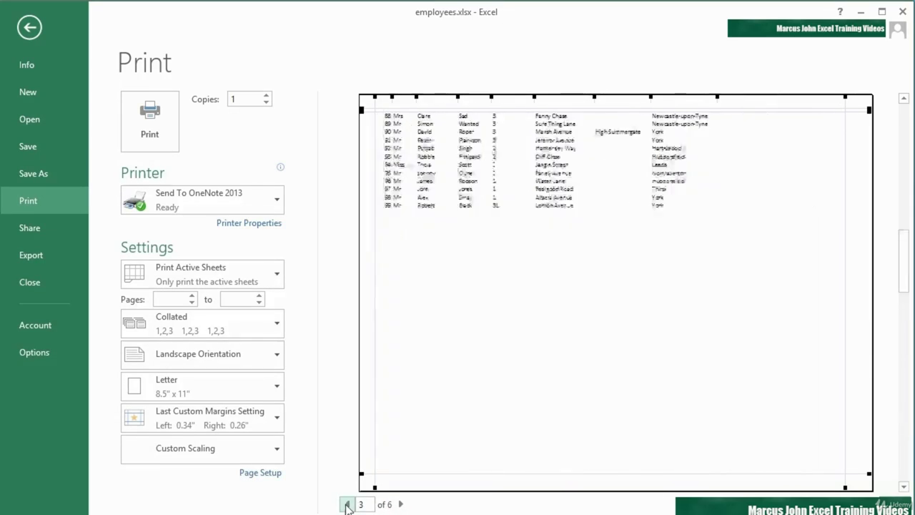
{"action": "left_click", "coordinate": [347, 504]}
{"action": "left_click", "coordinate": [347, 504]}
{"action": "left_click", "coordinate": [347, 503]}
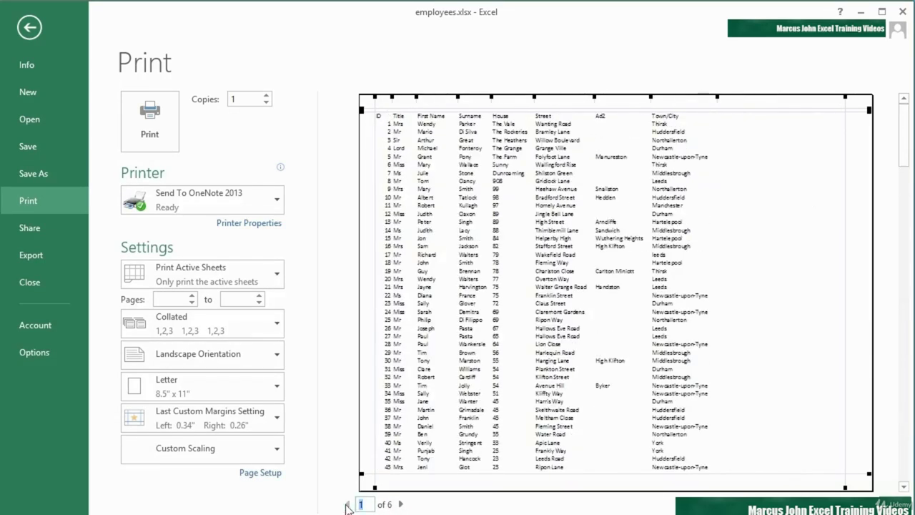
{"action": "left_click", "coordinate": [401, 504]}
{"action": "left_click", "coordinate": [401, 504]}
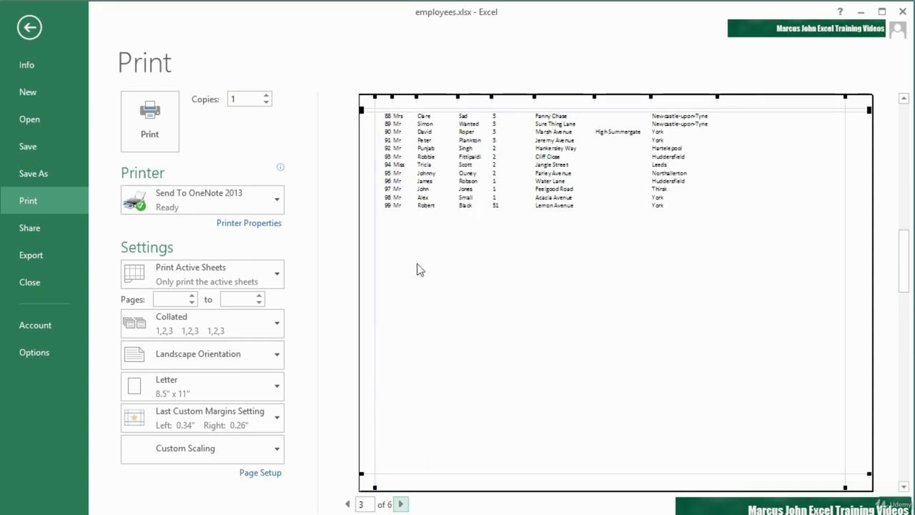